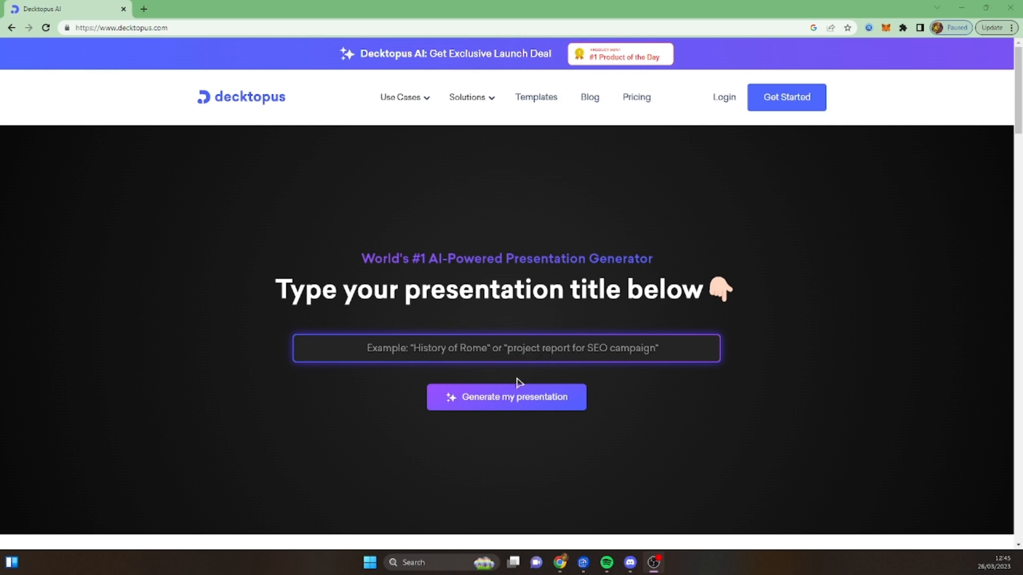
- Enter World War II as the presentation title and start generating the presentation
click(517, 352)
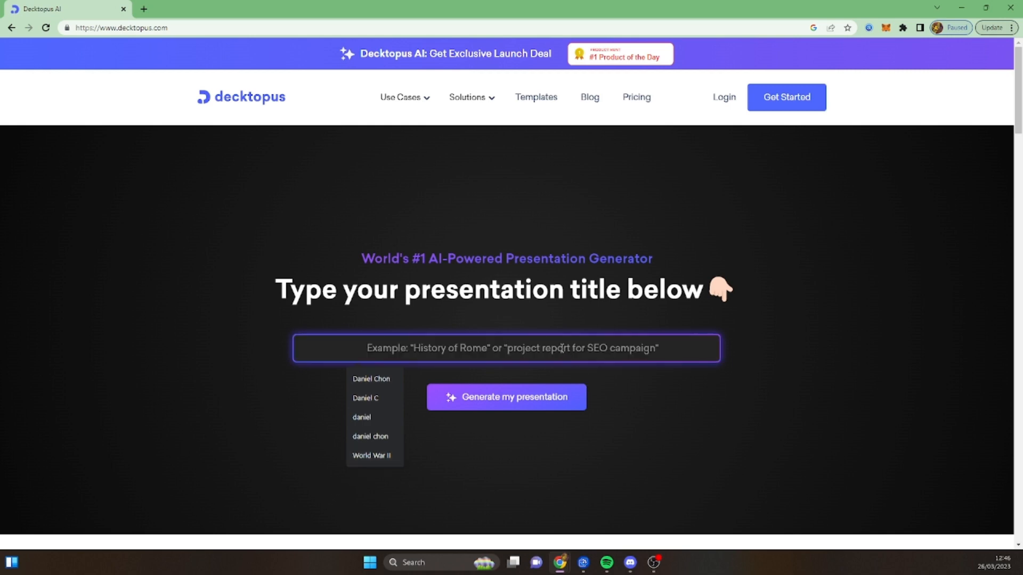
text(World)
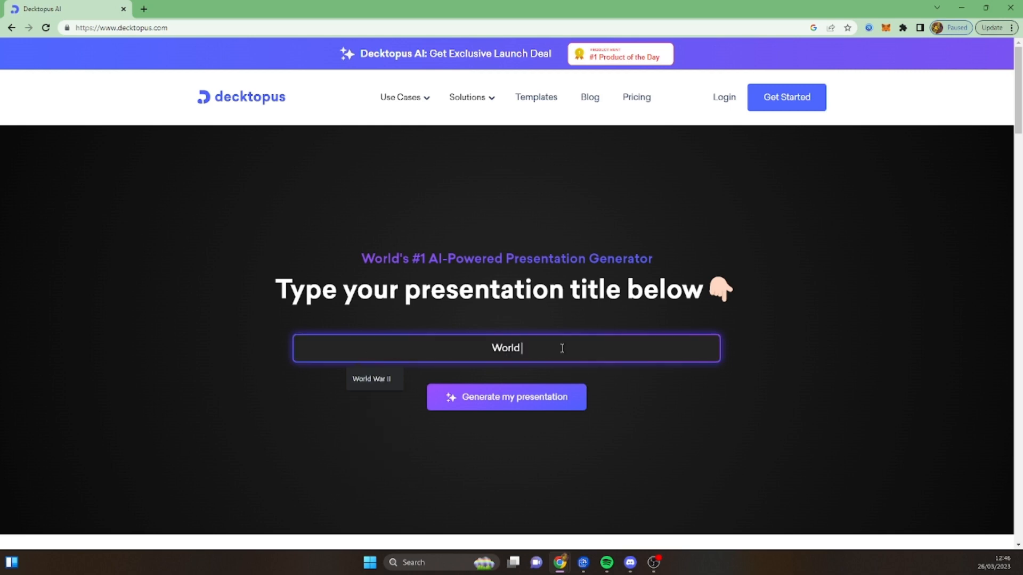
text( War II)
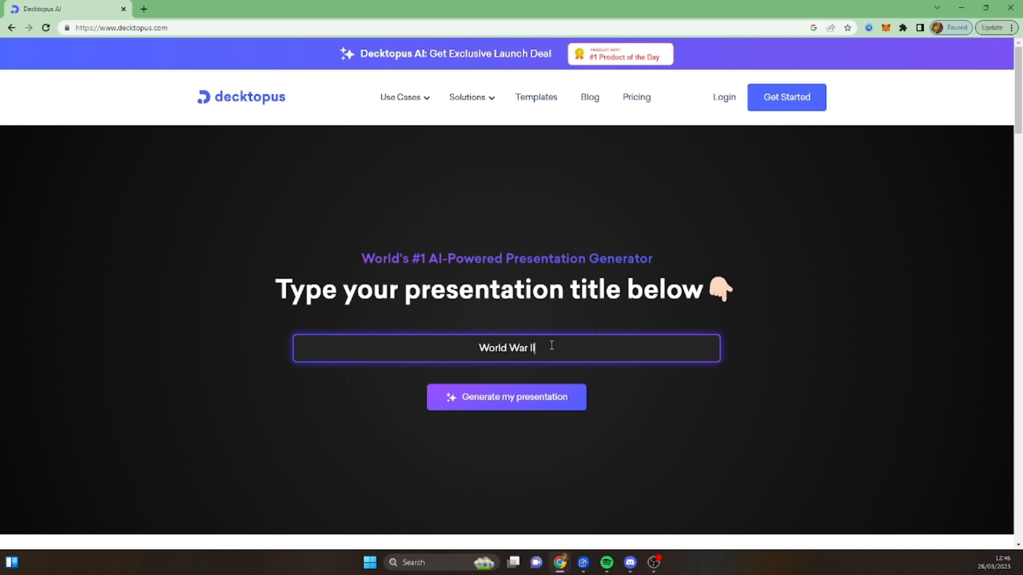
click(529, 408)
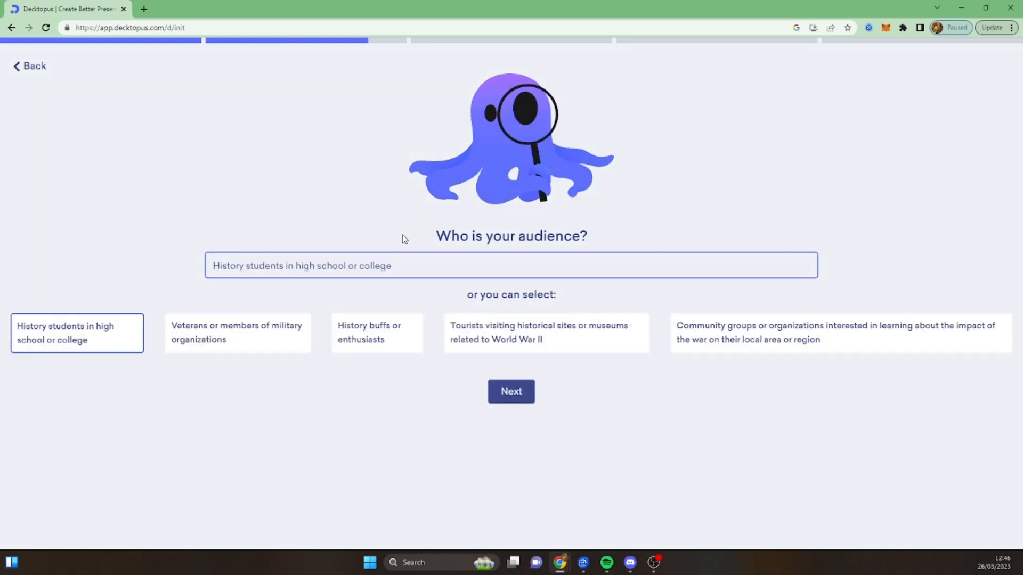
- Return to the presentation topic question, review the World War II entry and continue to the audience question
click(36, 68)
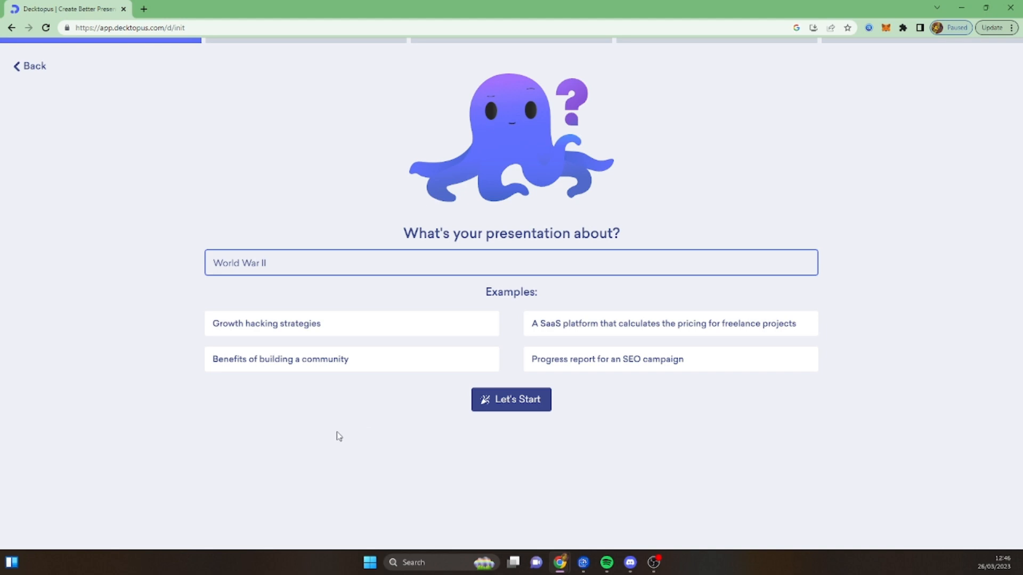
triple_click(274, 260)
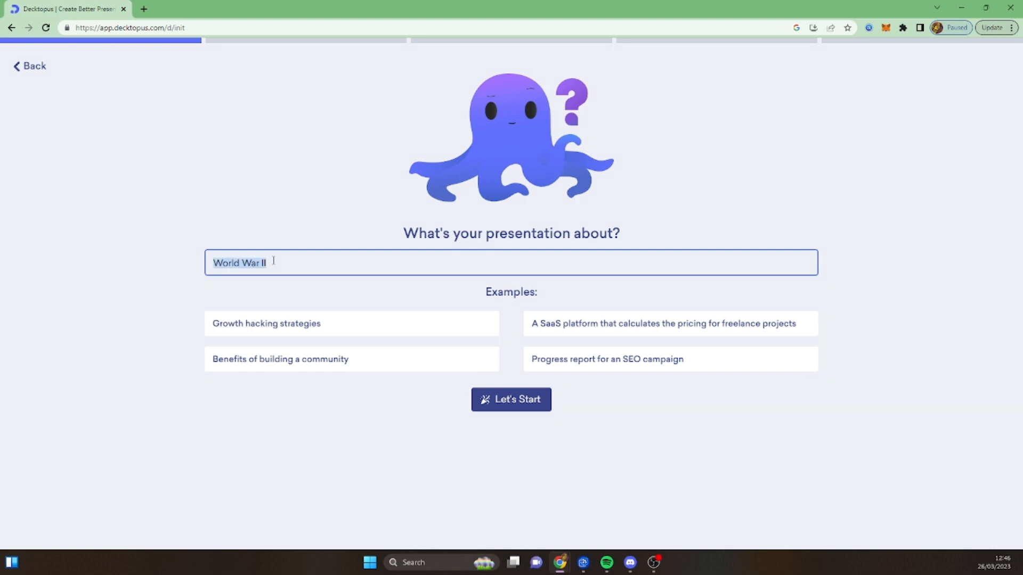
click(315, 259)
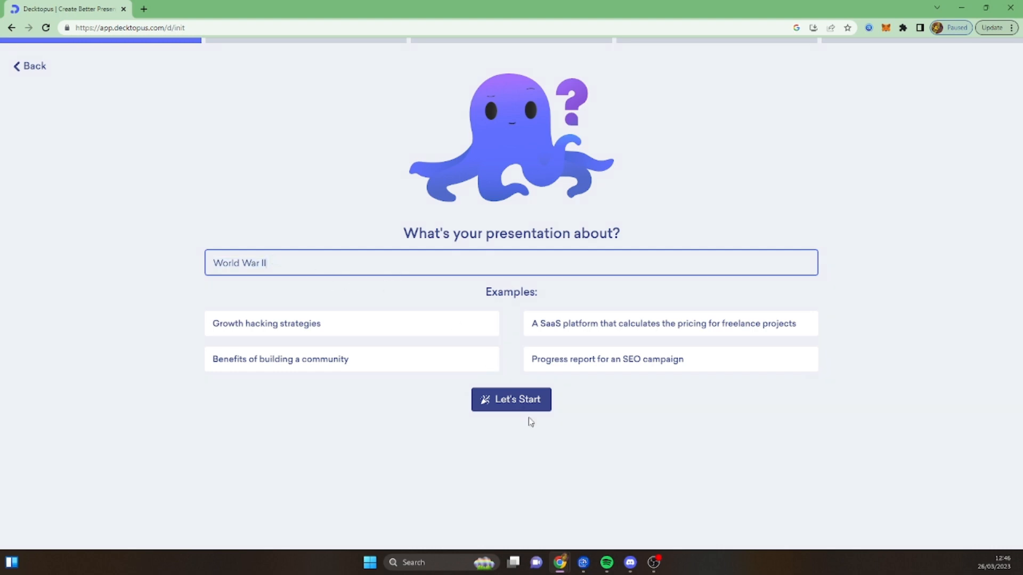
click(526, 404)
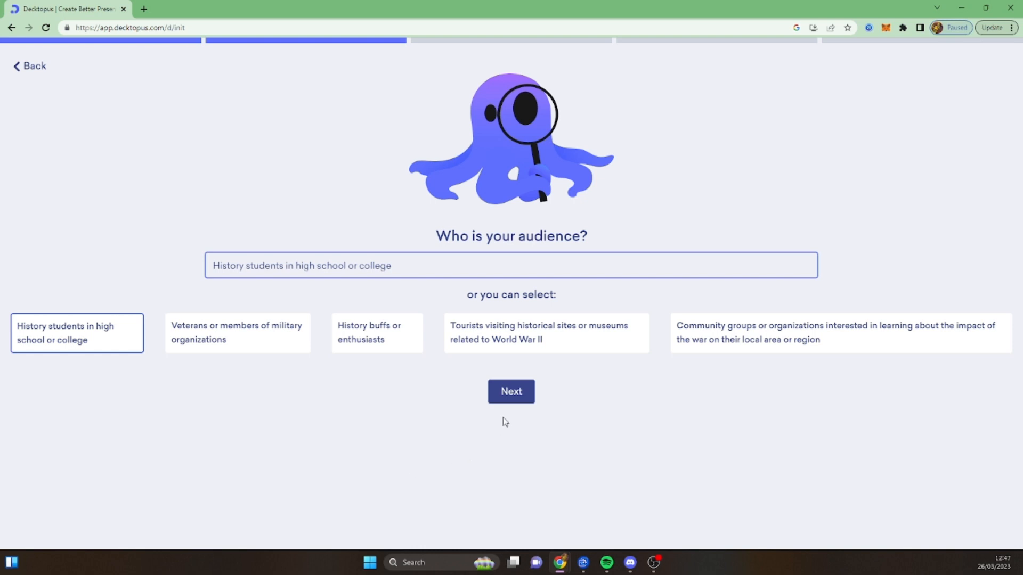
- Accept history students in high school or college as audience and a comprehensive overview of World War II's key events, causes and consequences as aim
click(507, 392)
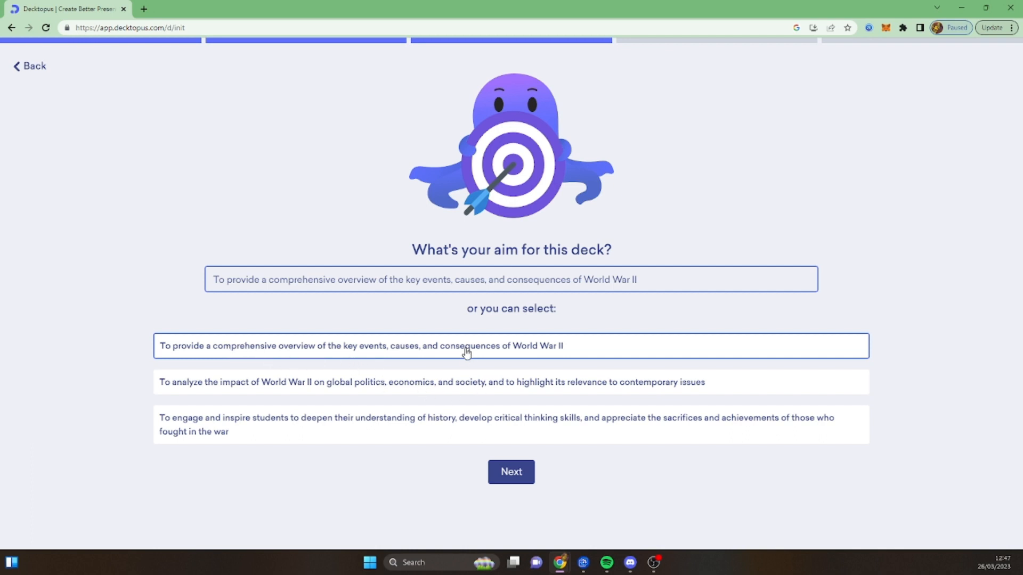
click(511, 474)
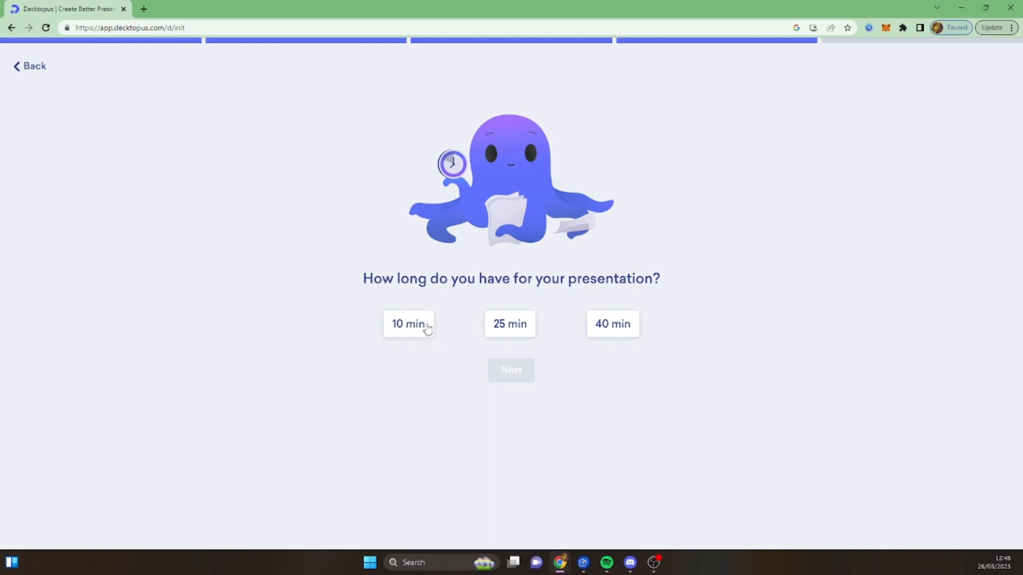
- Set the presentation length to 25 min and continue to the template choice
drag(663, 280, 395, 270)
click(367, 278)
click(525, 325)
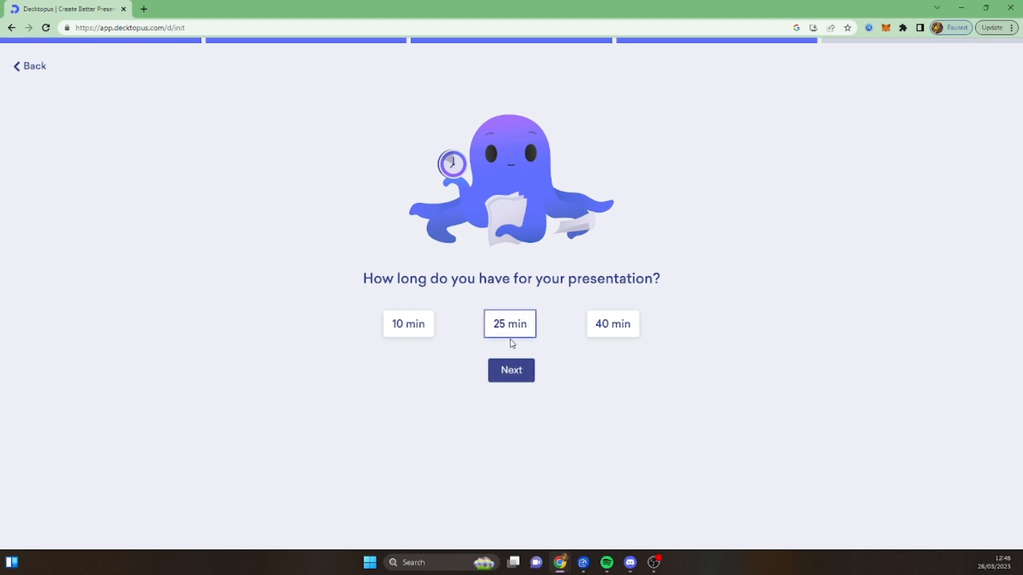
click(513, 377)
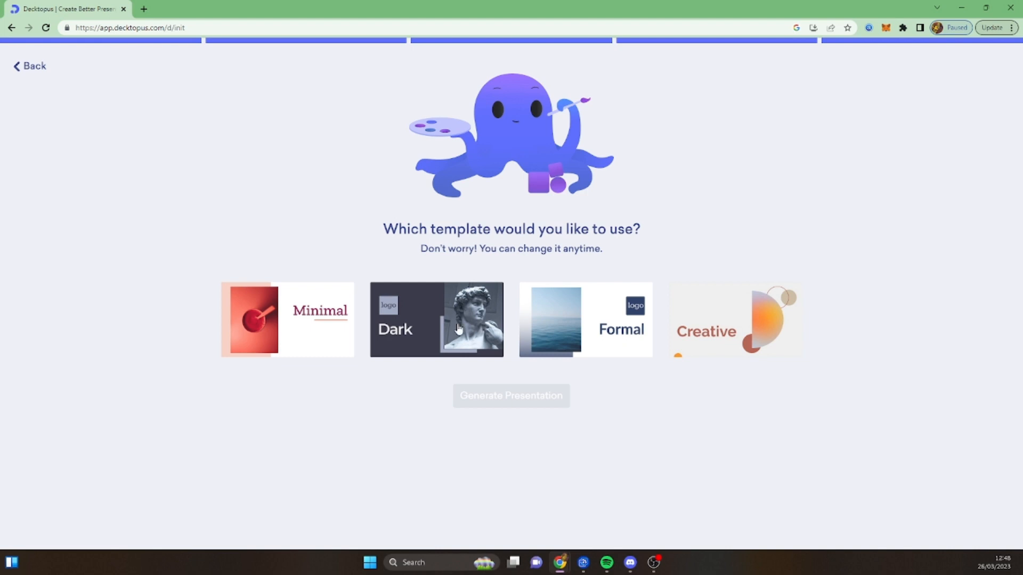
- Choose the Dark template and generate the presentation, retrying the generation once
click(417, 335)
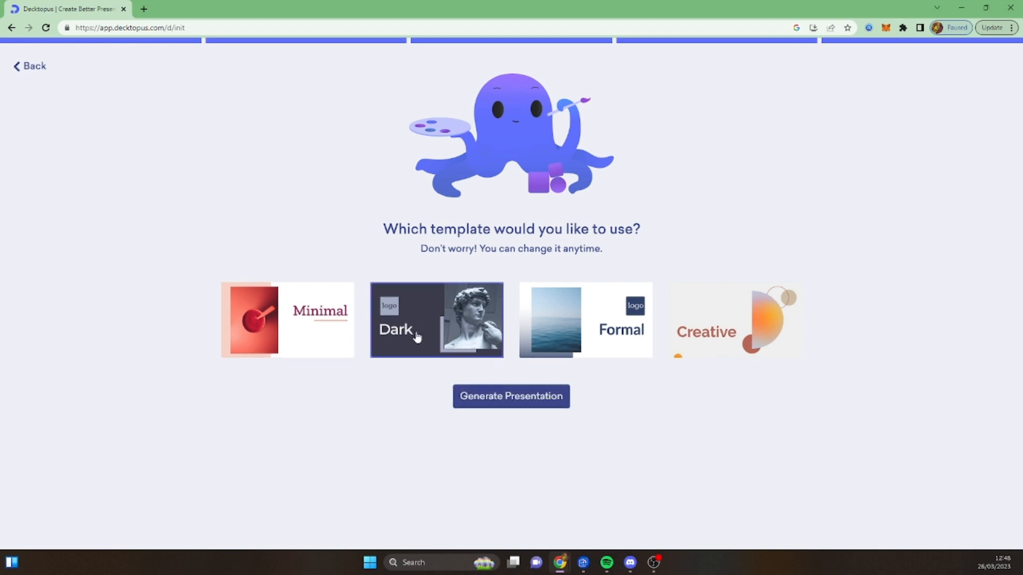
click(480, 404)
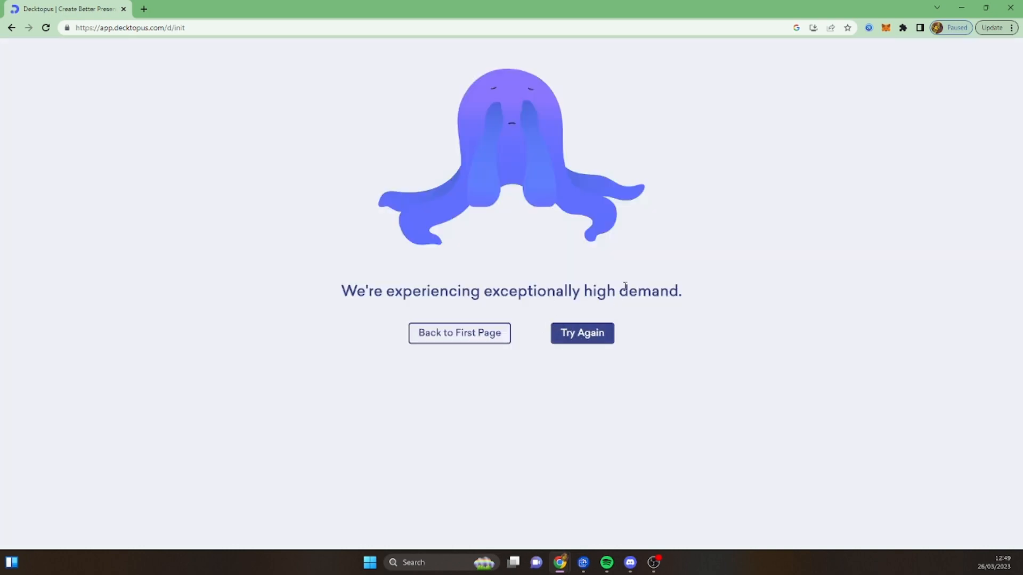
click(587, 333)
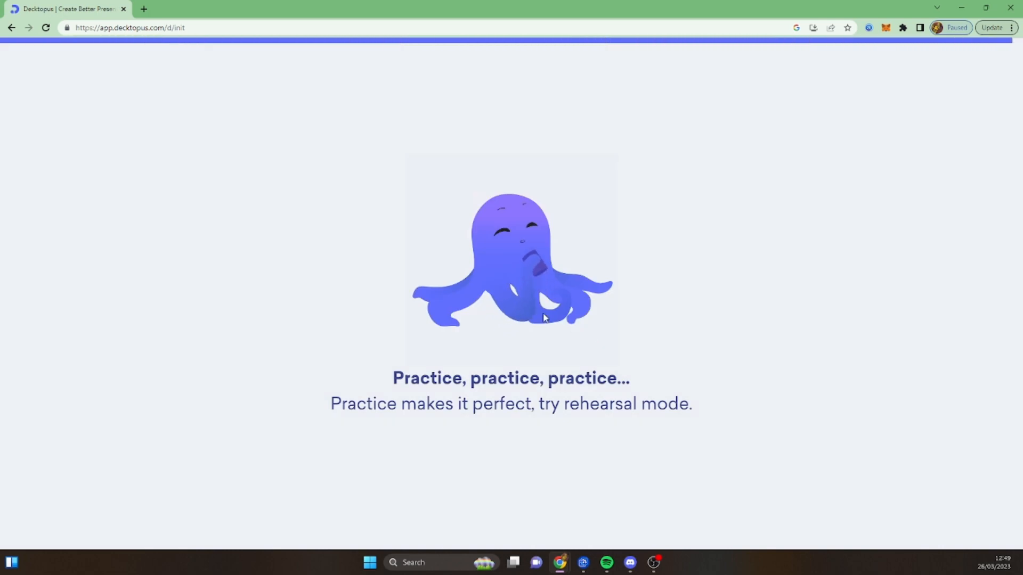
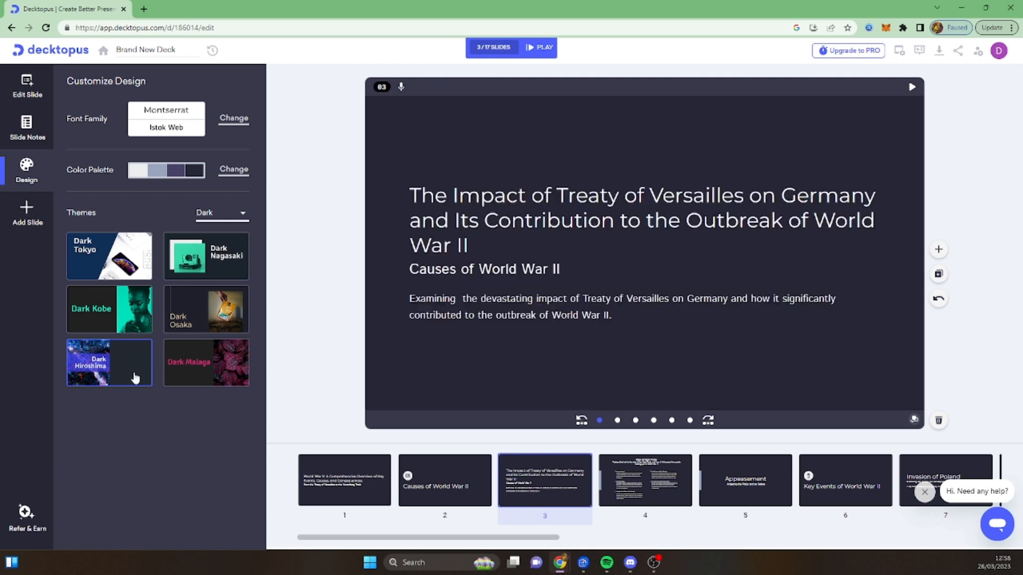
- Try the Dark Hiroshima and Dark Tokyo themes on the deck, then settle on the Dark Kobe theme
click(104, 371)
click(118, 268)
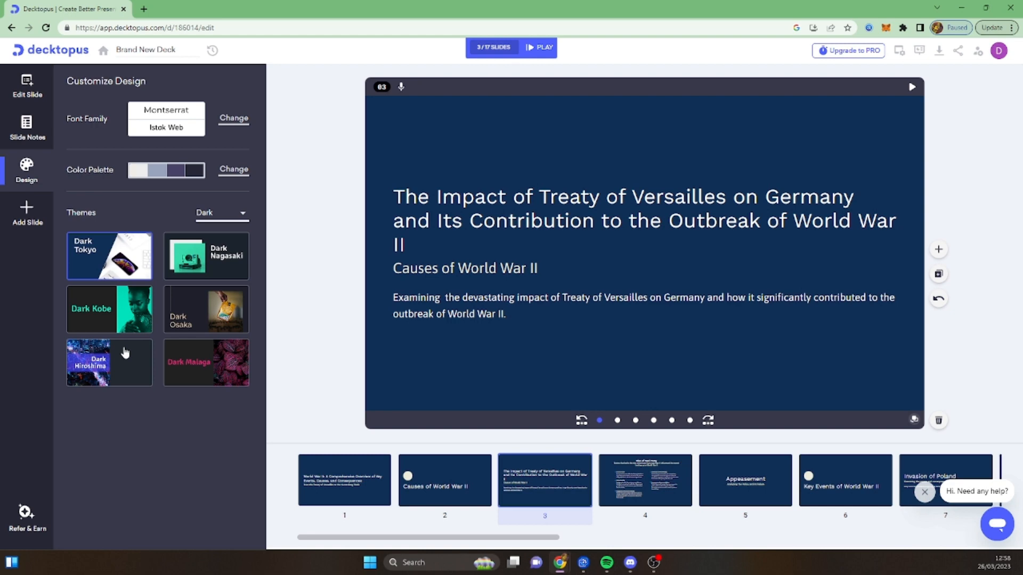
click(125, 310)
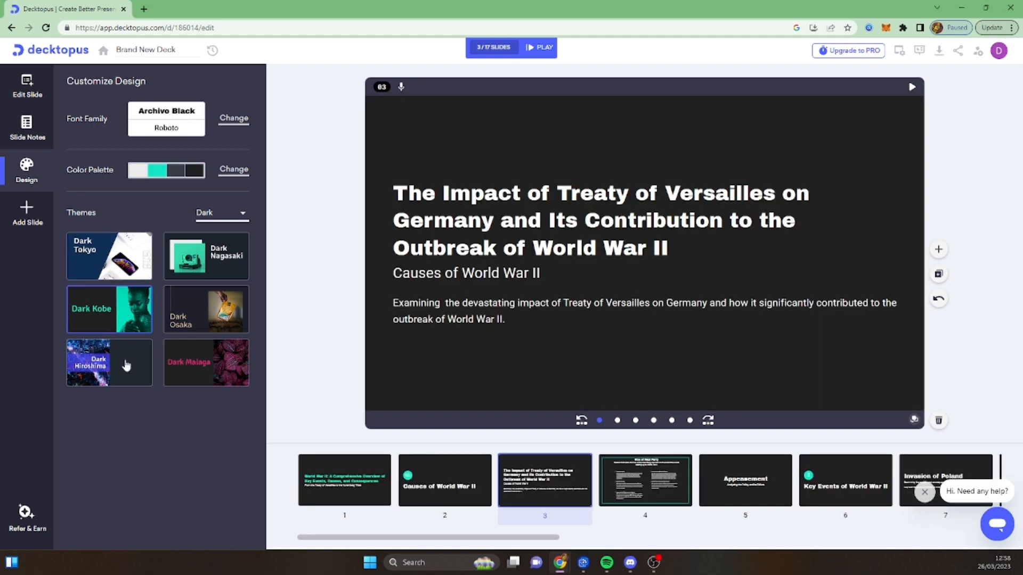
click(127, 364)
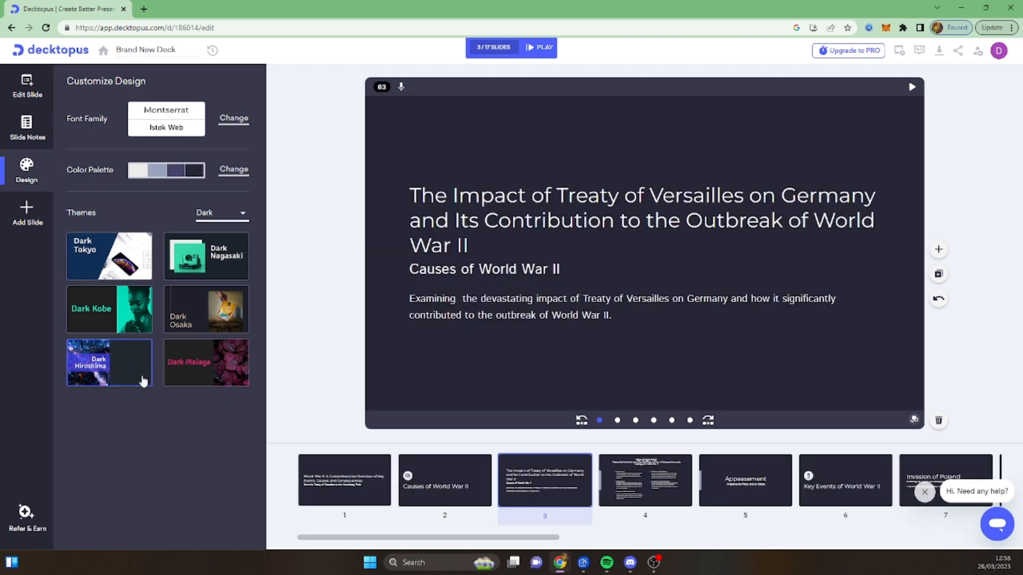
click(117, 269)
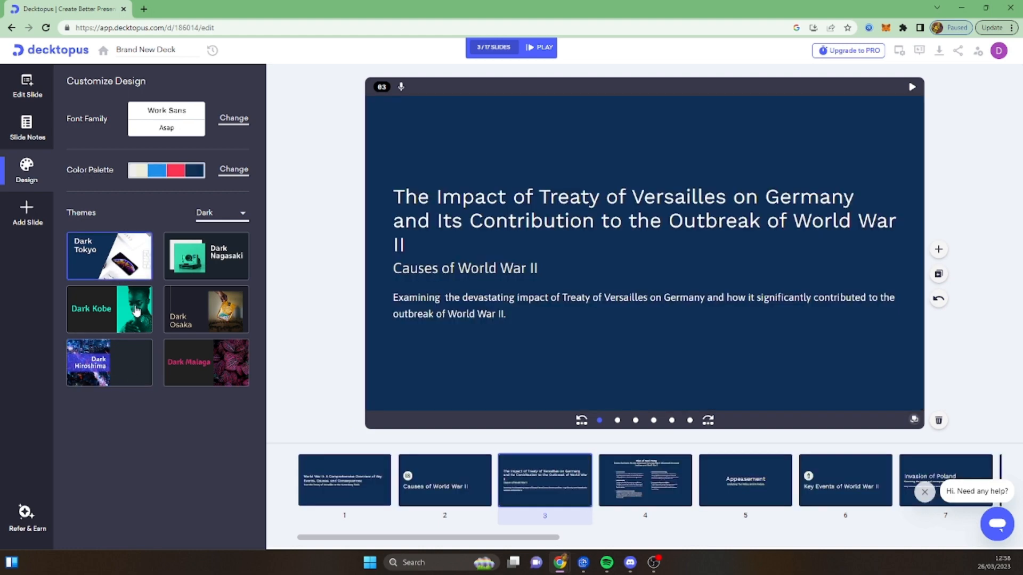
click(121, 303)
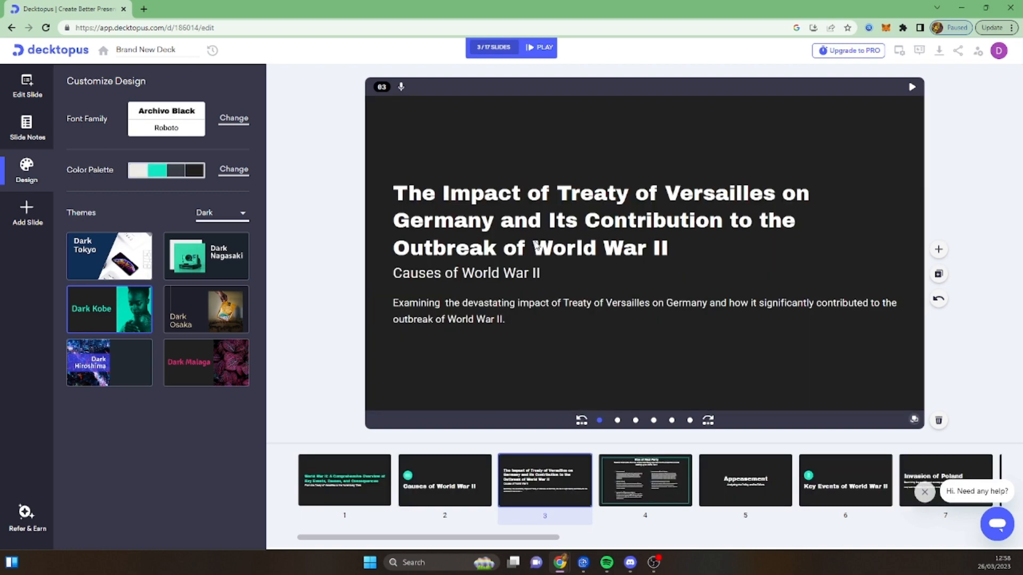
- Check how the Dark Kobe theme looks on several of the first five slides, ending on the title slide
click(347, 469)
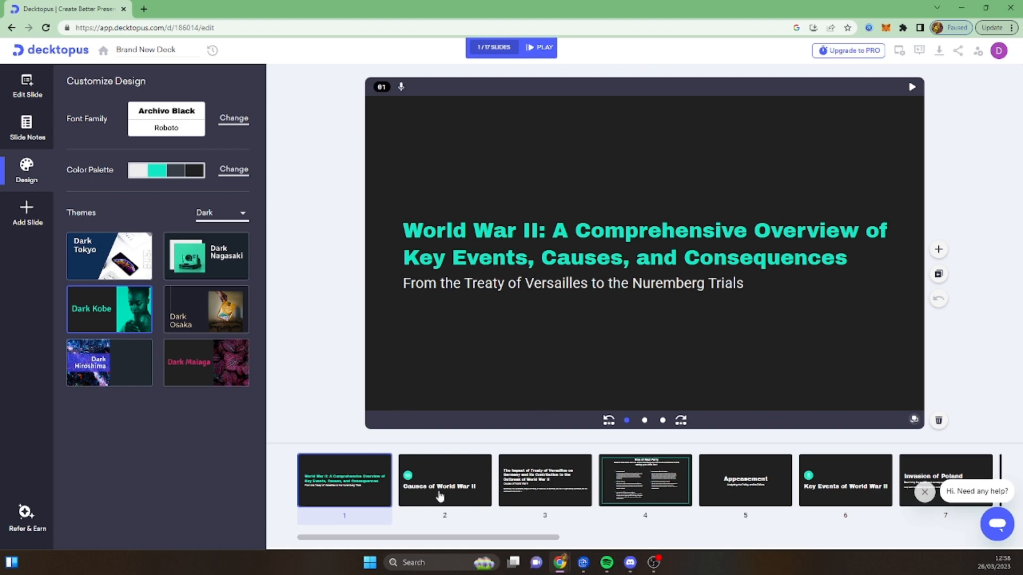
click(544, 482)
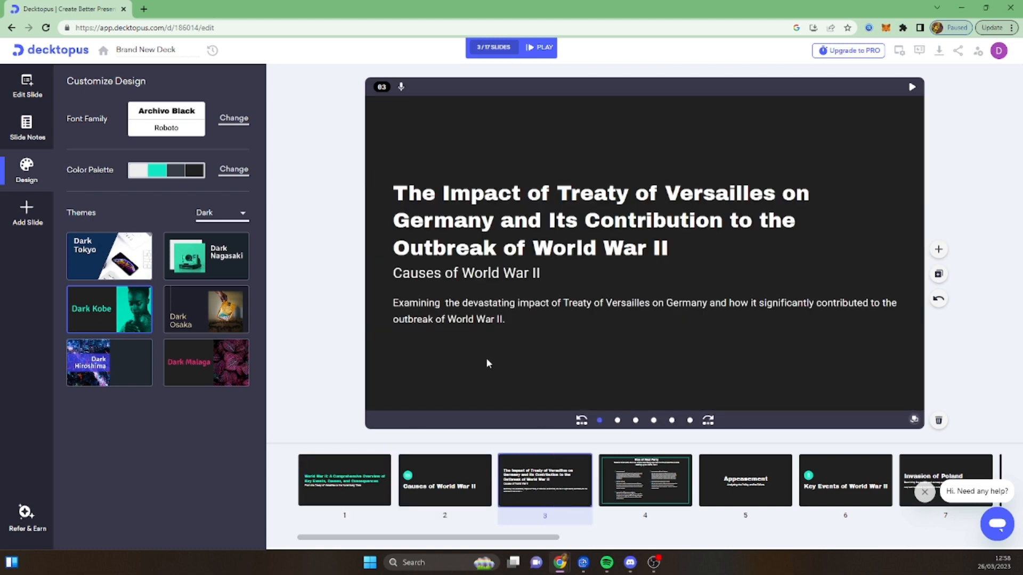
click(749, 489)
click(433, 487)
click(421, 488)
click(366, 487)
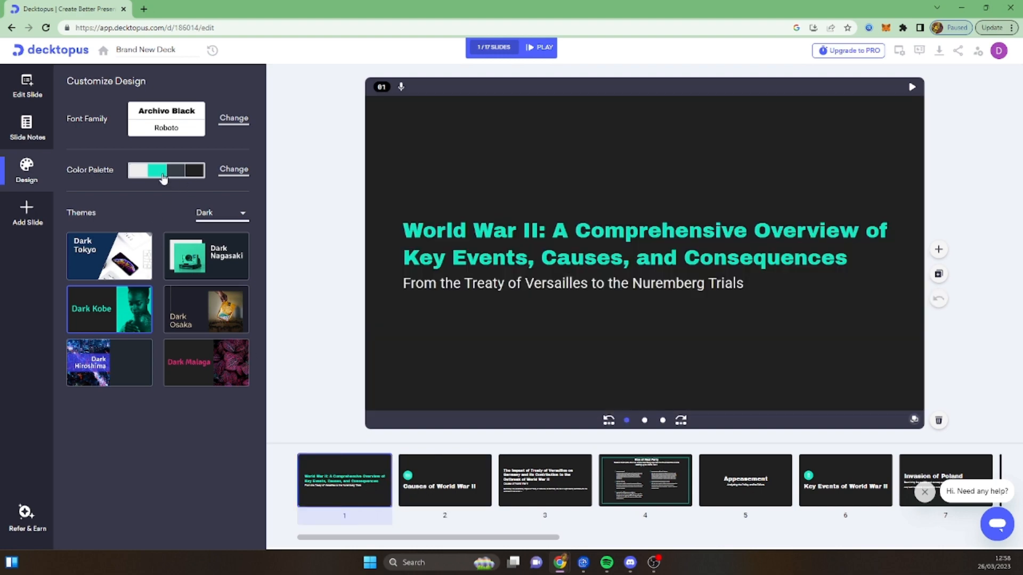
- Try the pink and grey color palette, then apply the cream, blue, red and navy palette to the deck
click(222, 170)
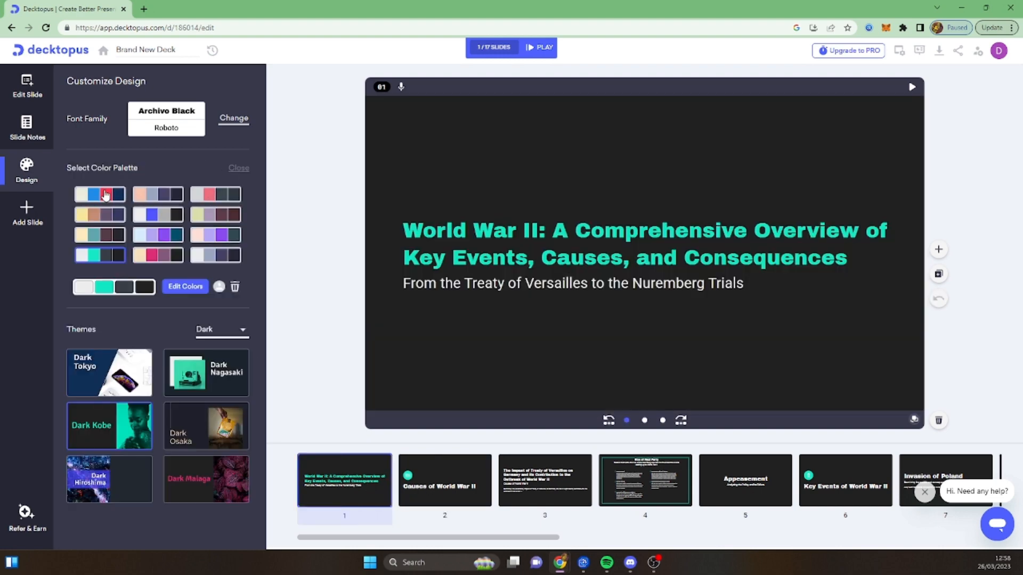
click(205, 197)
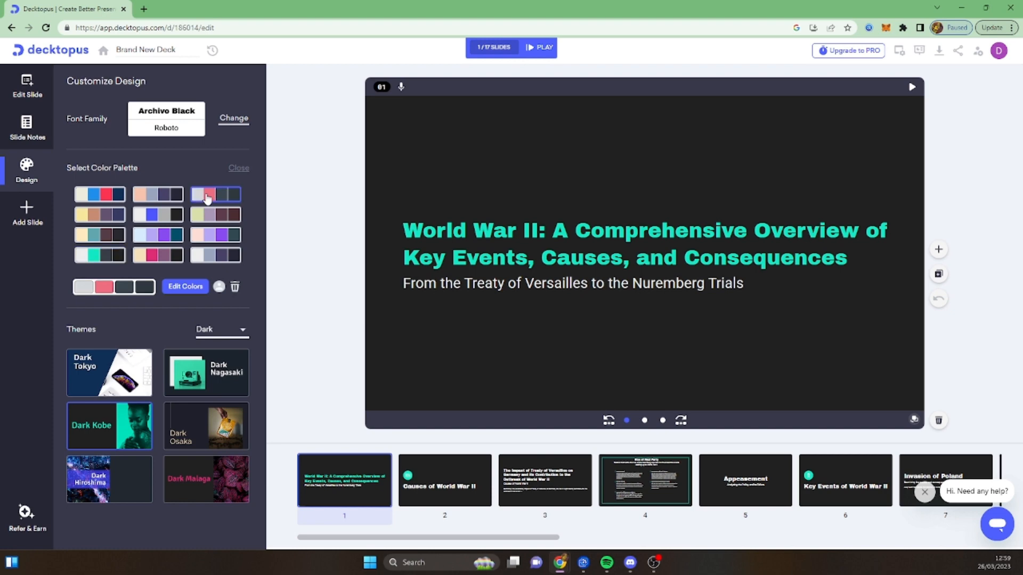
click(109, 197)
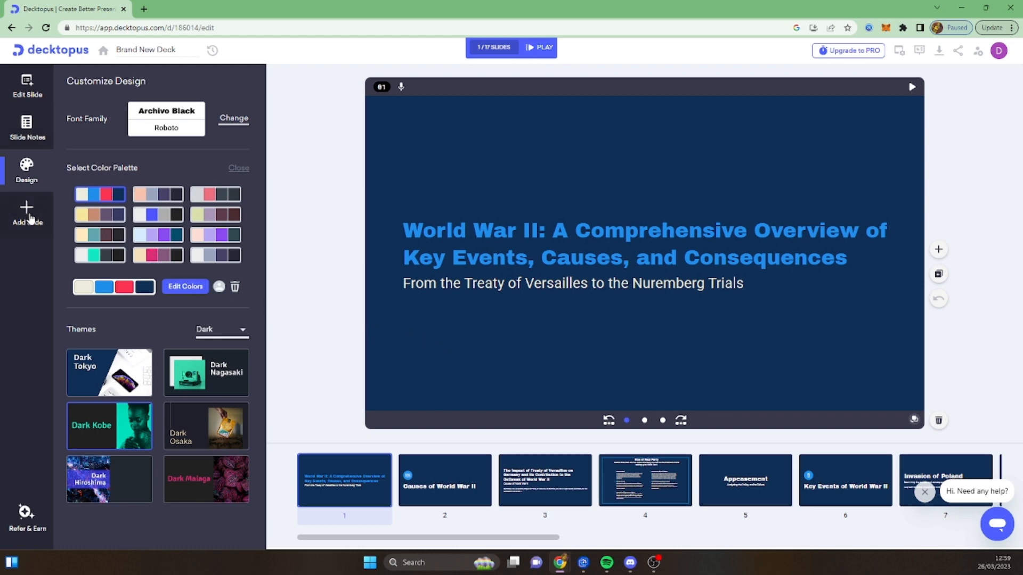
- Look through the slide thumbnails from the title slide to Questions and Discussion to check the recolored deck
drag(453, 537, 803, 522)
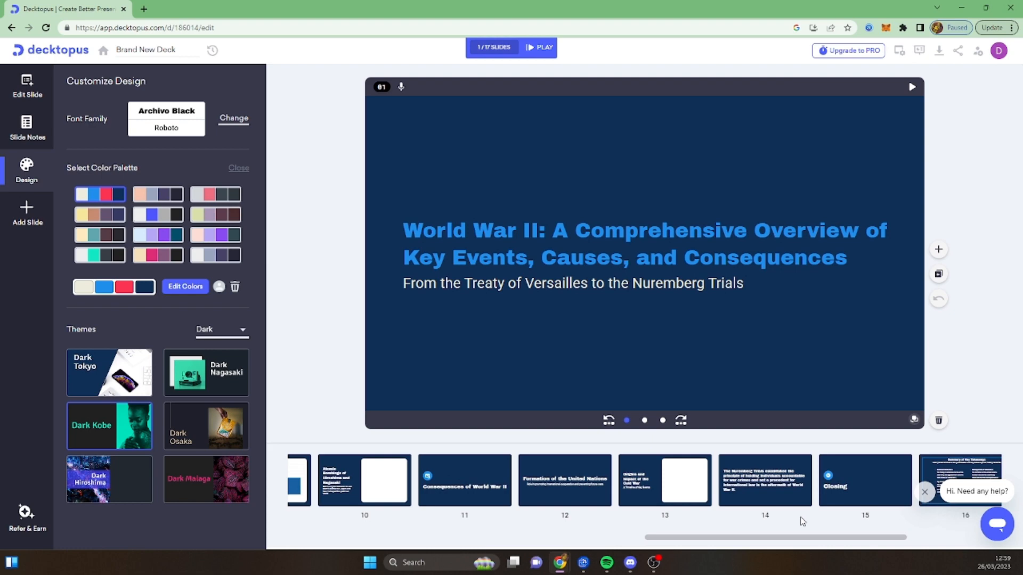
drag(800, 517, 861, 522)
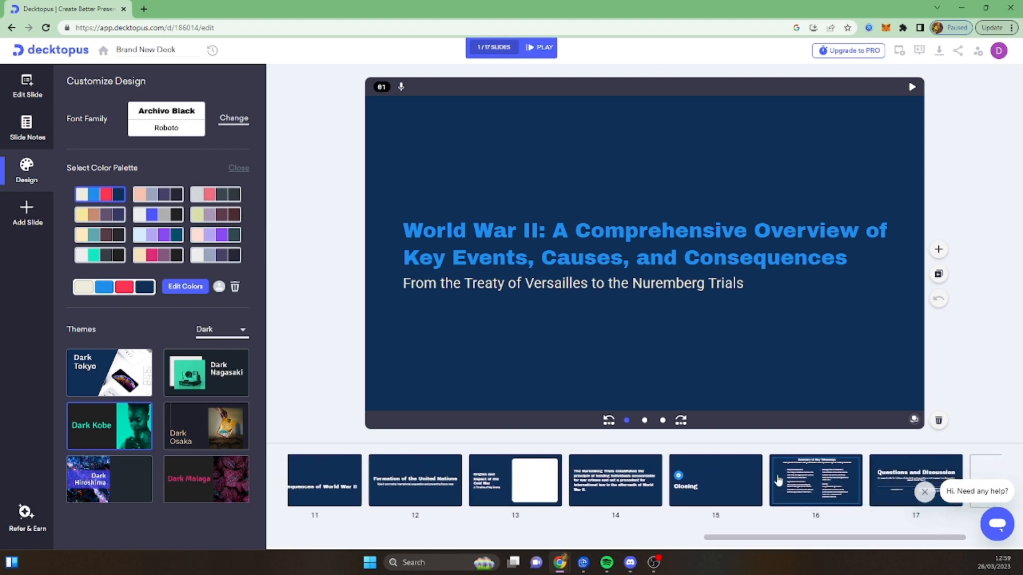
drag(763, 538, 371, 514)
drag(432, 544, 401, 542)
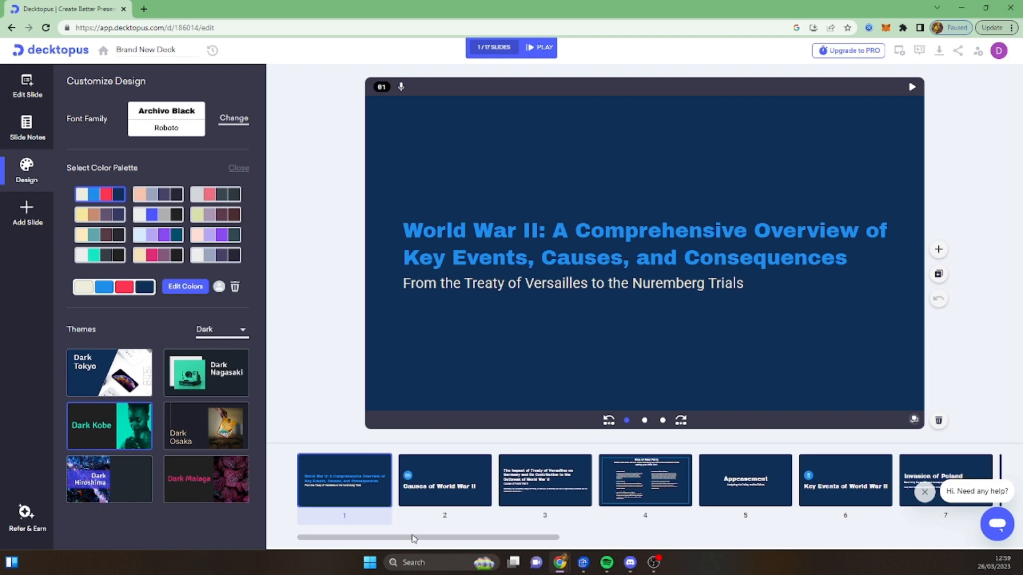
drag(411, 542, 750, 533)
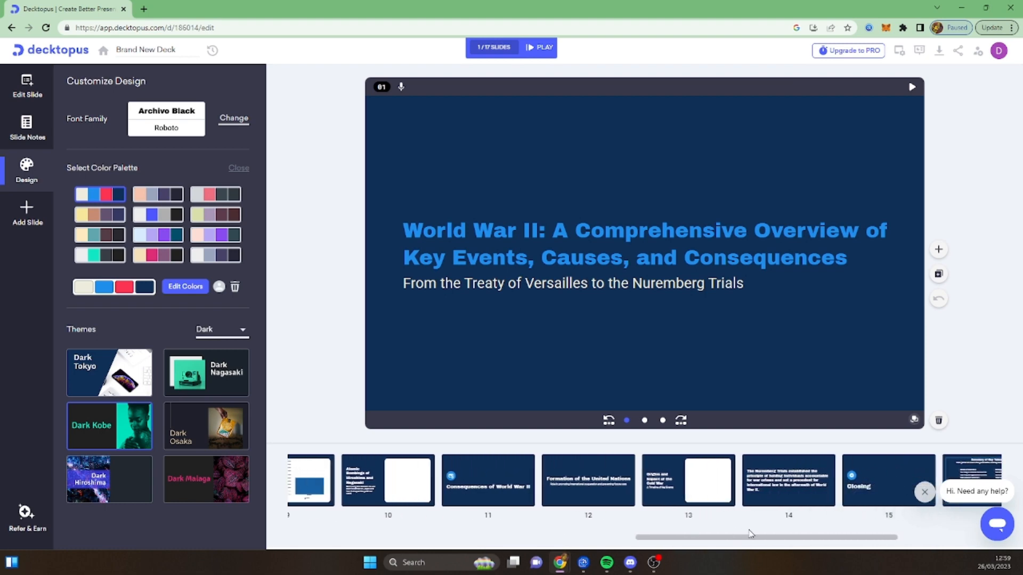
- Review the Nuremberg Trials, Appeasement, Key Events of World War II and Invasion of Poland slides
click(783, 494)
scroll(399, 487, left, 5)
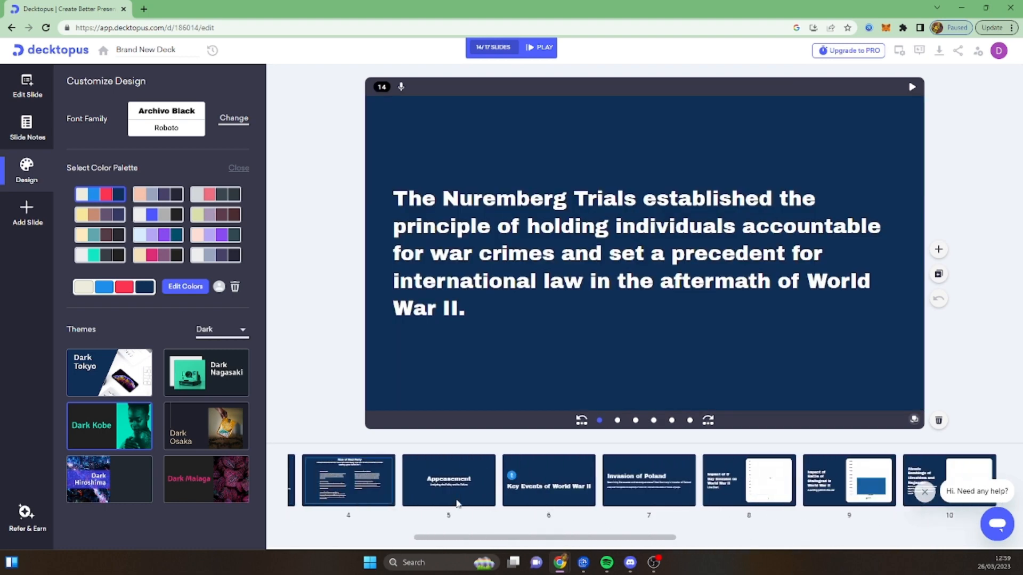
click(555, 495)
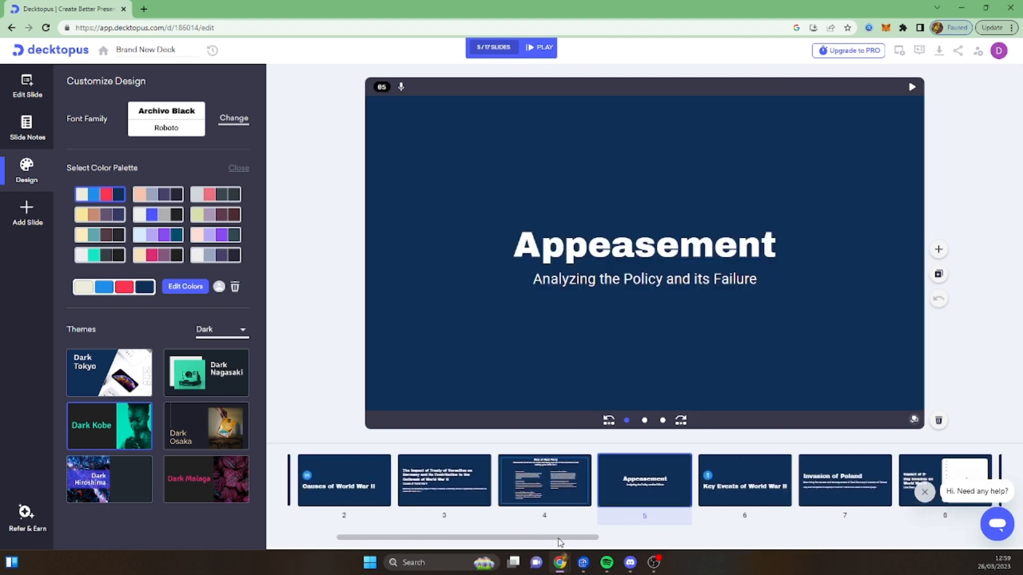
drag(559, 538, 643, 537)
click(628, 496)
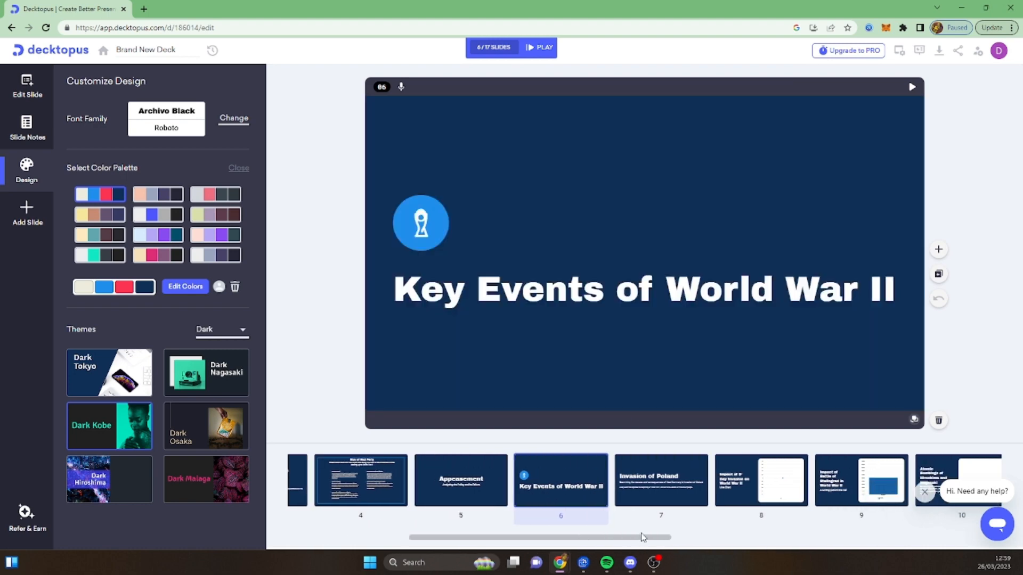
click(659, 501)
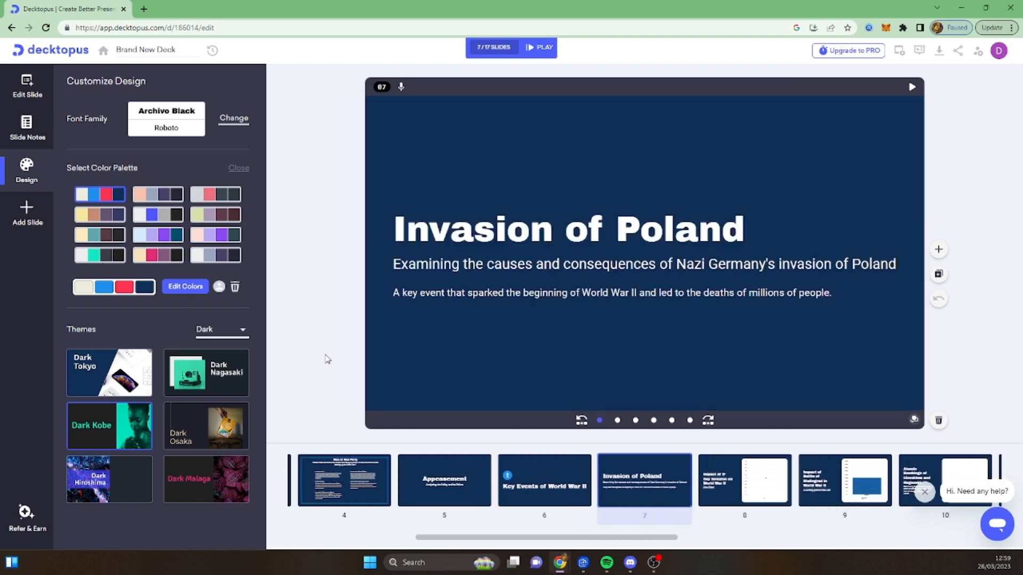
- Add a Bullet List + Image slide and move it to position 8, directly after the Invasion of Poland slide
click(27, 215)
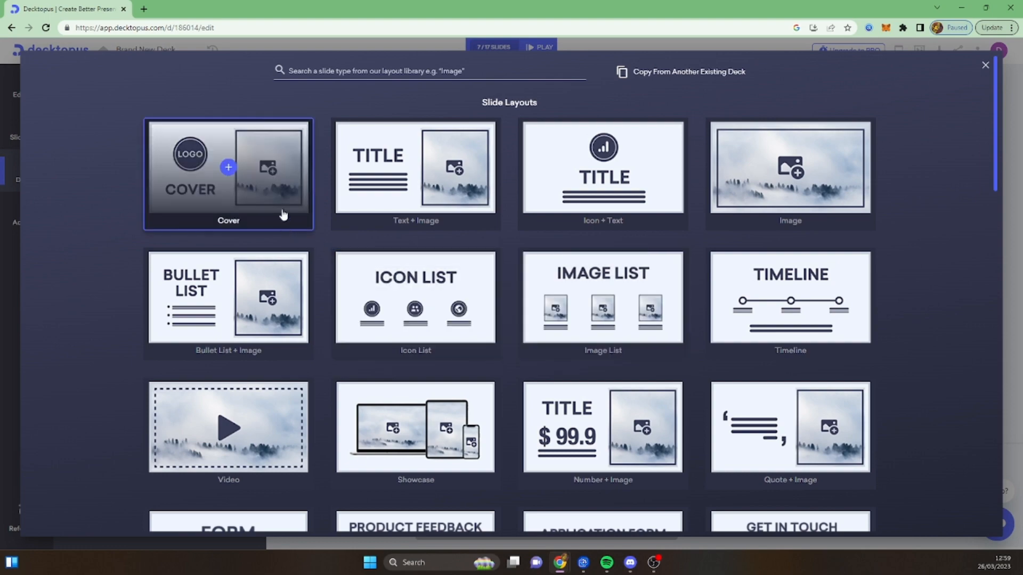
scroll(284, 250, down, 7)
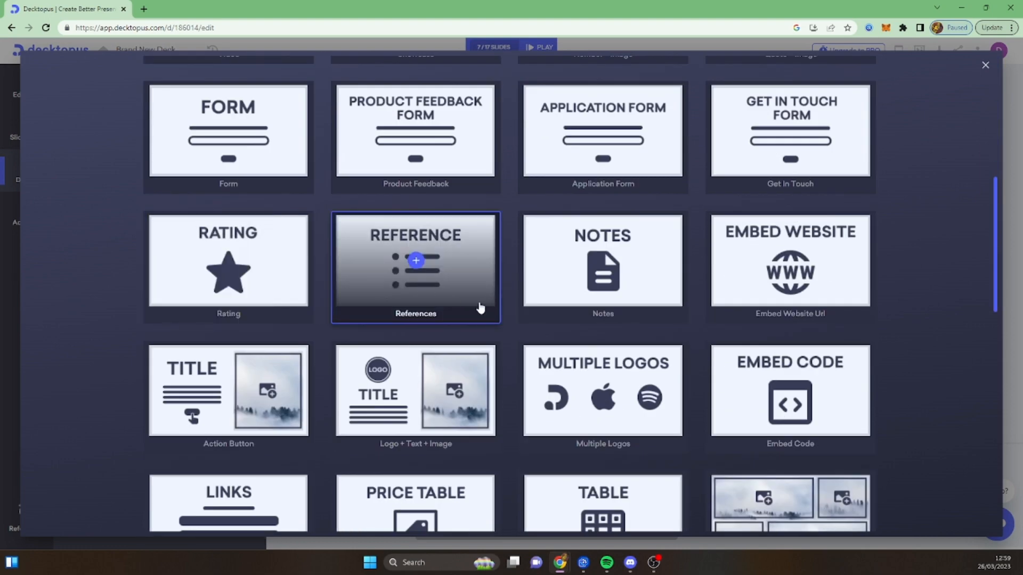
scroll(471, 308, up, 8)
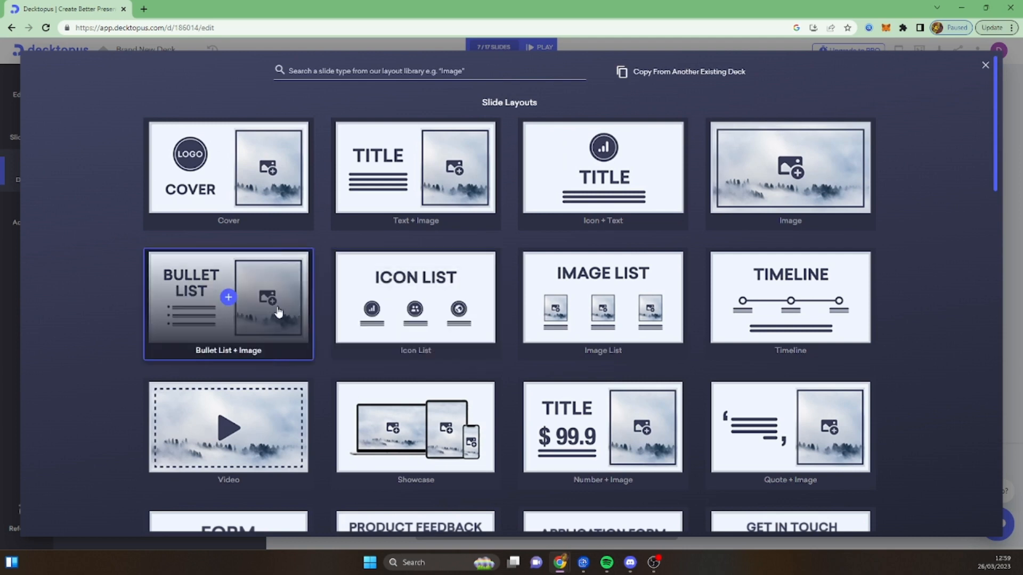
click(255, 277)
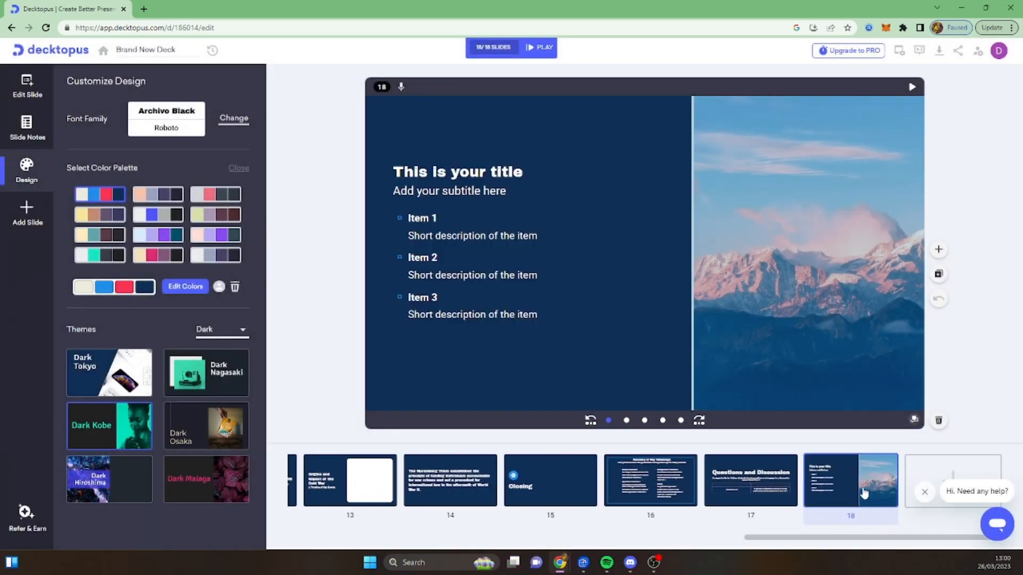
drag(853, 489, 389, 489)
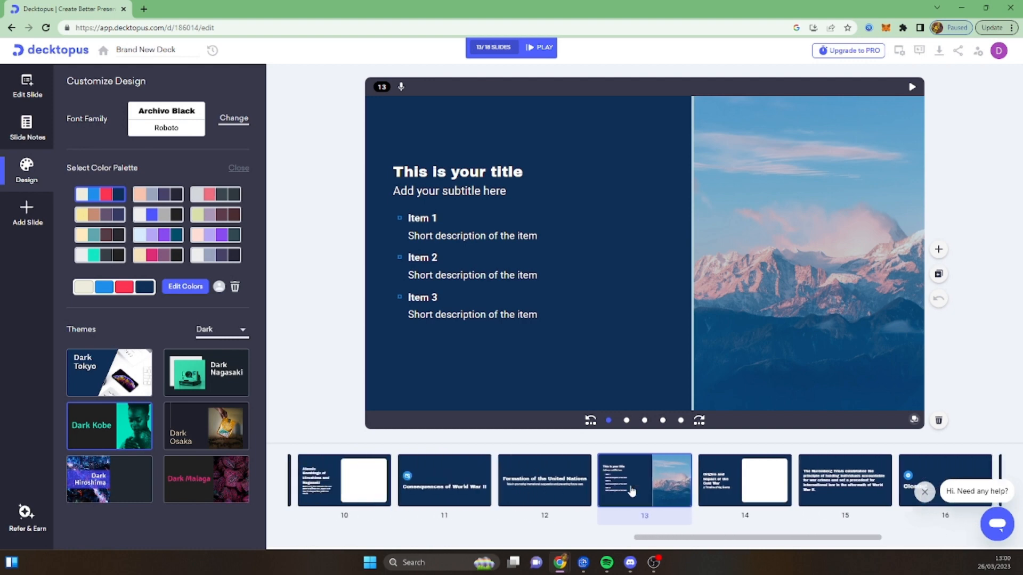
drag(682, 479, 449, 504)
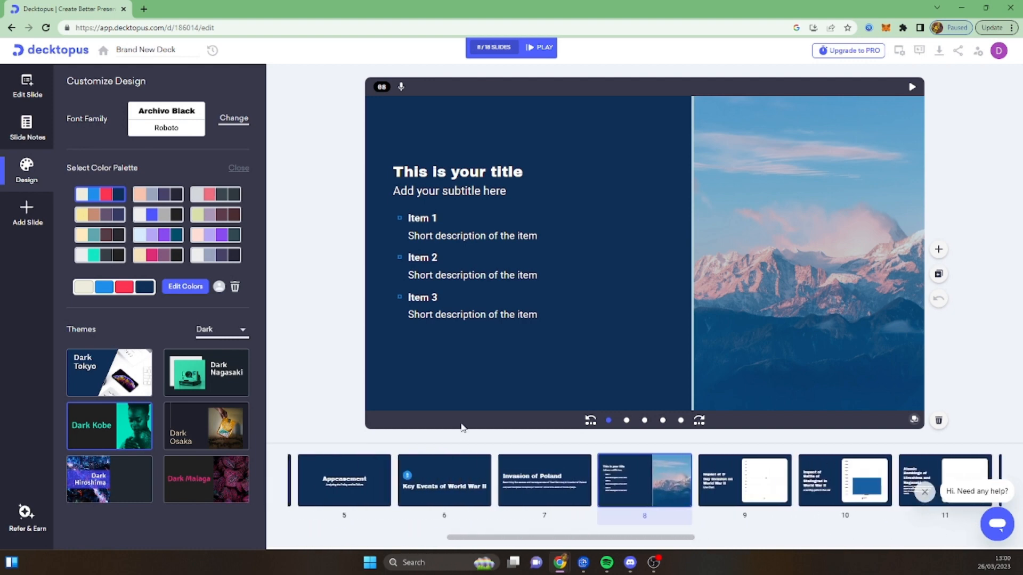
- Select the new slide's placeholder title text for editing and open ChatGPT in a new browser tab
click(521, 171)
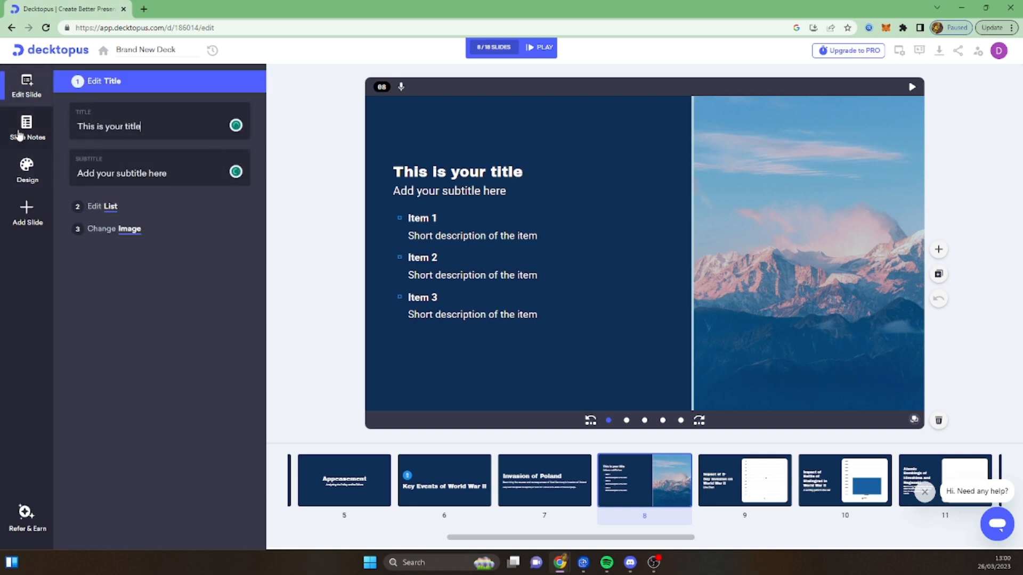
drag(140, 128, 72, 130)
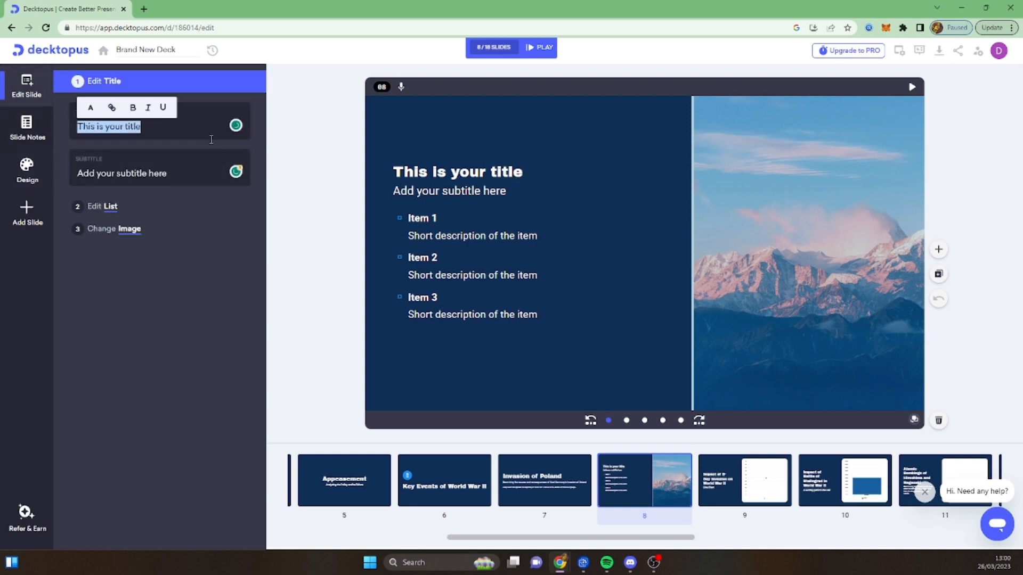
click(143, 9)
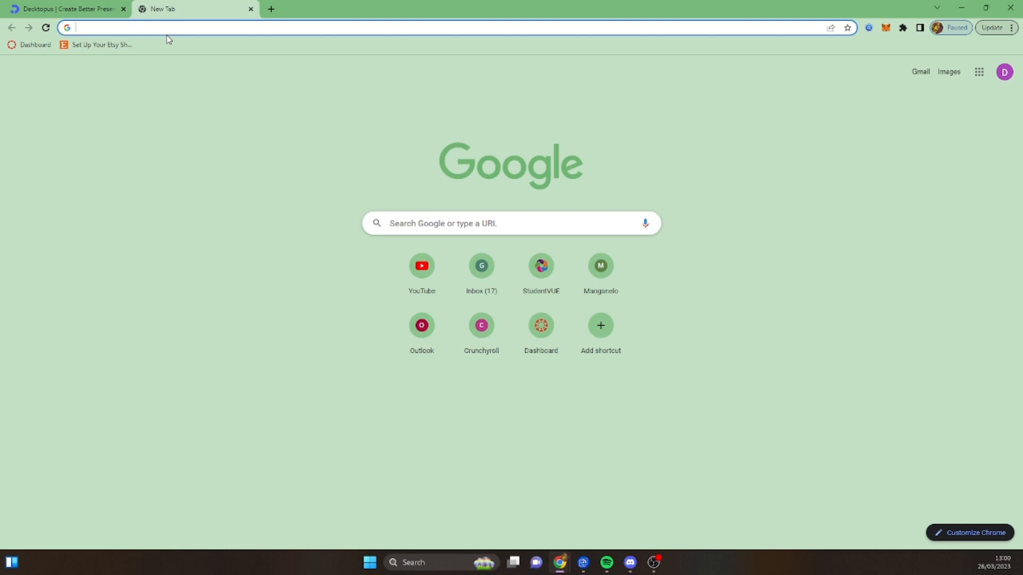
text(chatgpt)
key(Return)
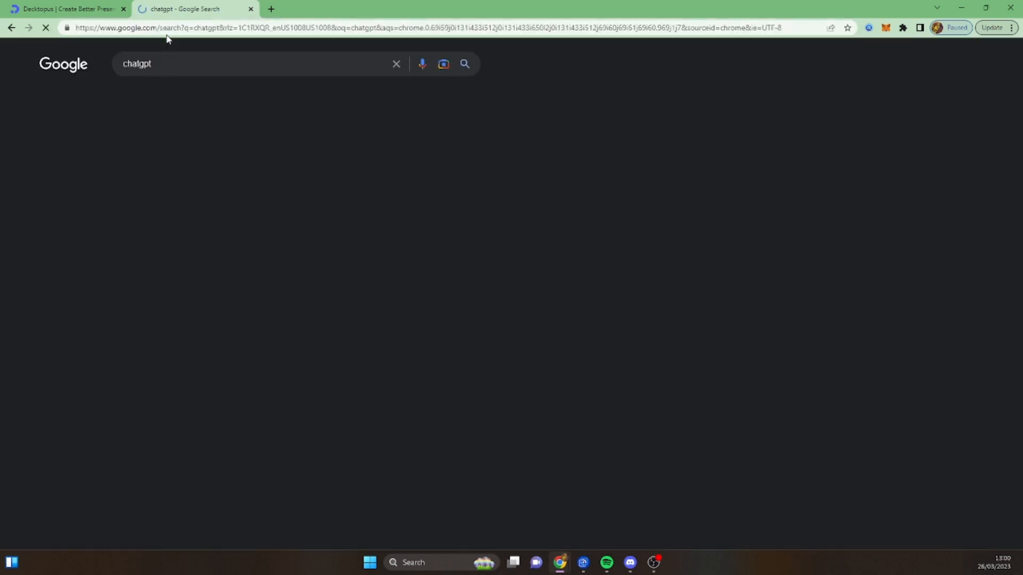
click(171, 169)
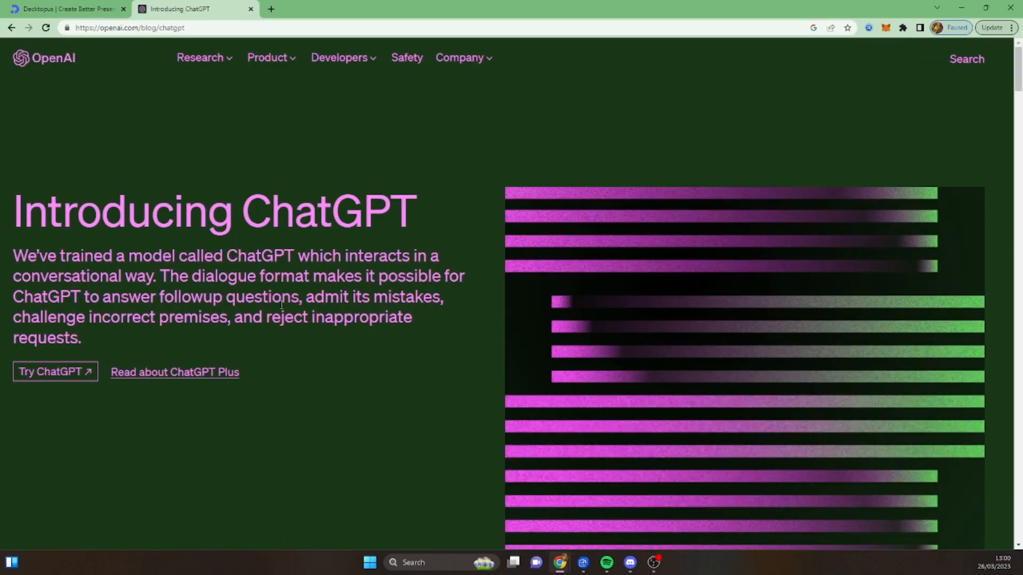
click(91, 380)
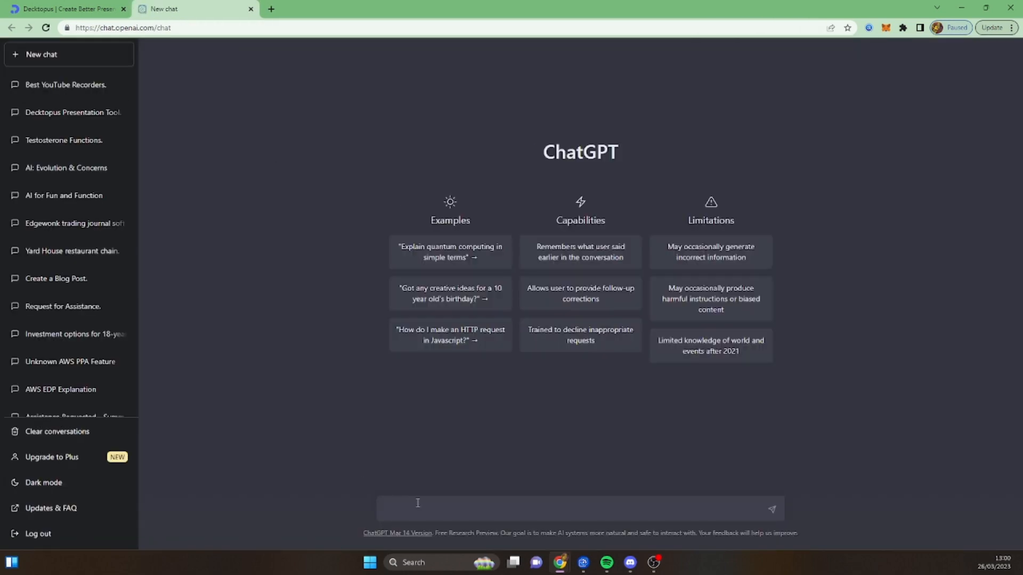
- Ask ChatGPT to "give me the key events of world war II"
text(give me the key events o)
key(BackSpace)
text(s of world war II)
key(Return)
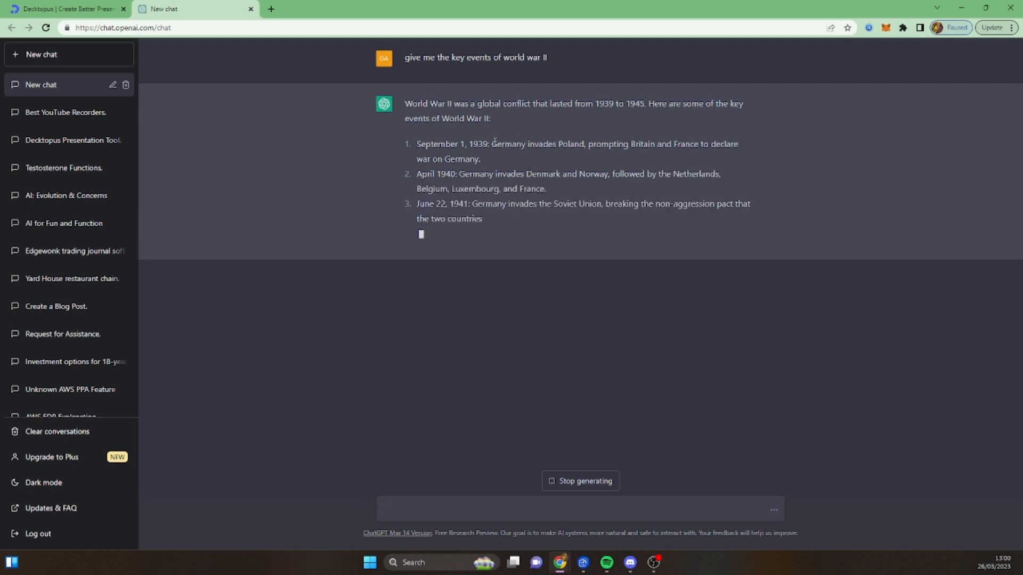
- Compare ChatGPT's first listed events with the Decktopus slides around slide 8, then return to the ChatGPT answer
drag(491, 144, 585, 145)
click(70, 8)
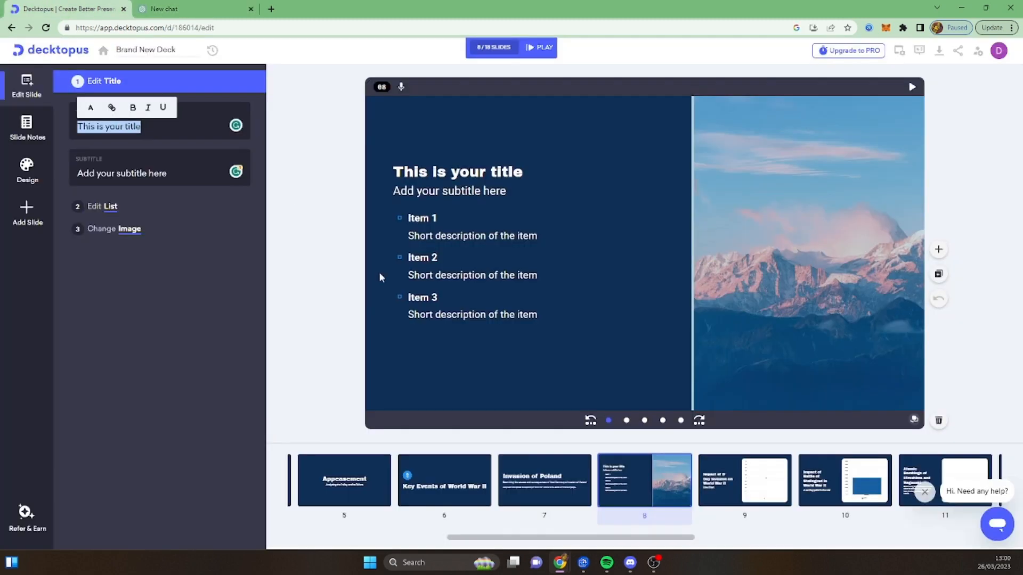
click(542, 484)
click(746, 490)
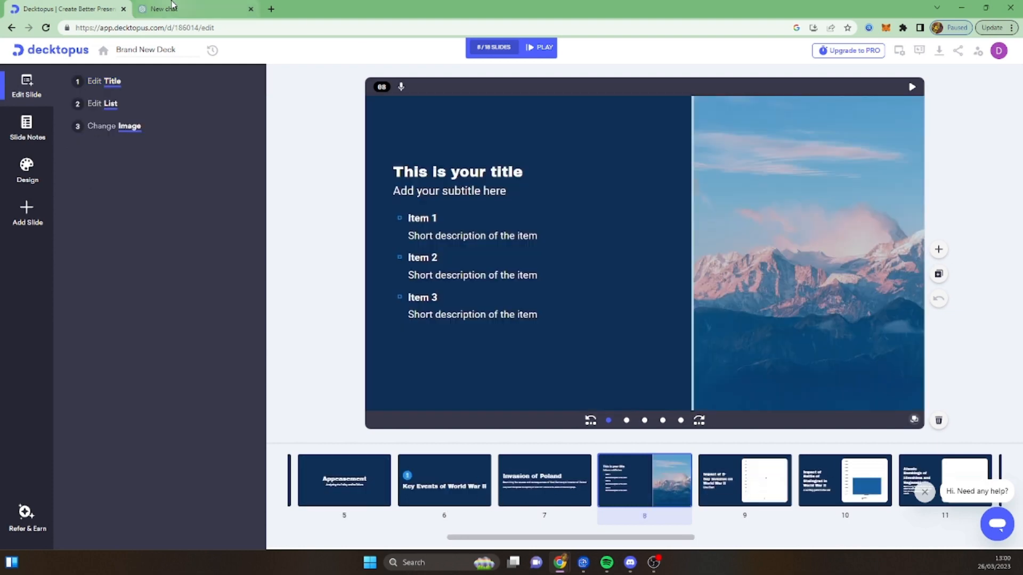
click(202, 9)
click(500, 174)
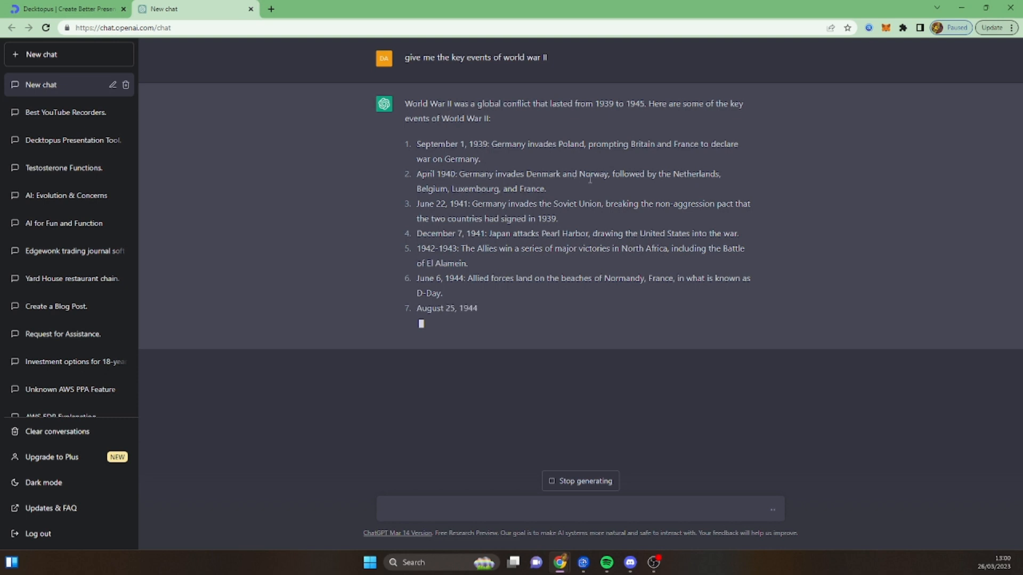
- Copy "Germany invades Denmark and Norway" from the ChatGPT answer and set it as slide 8's title in Decktopus
drag(460, 173, 608, 175)
key(ctrl+c)
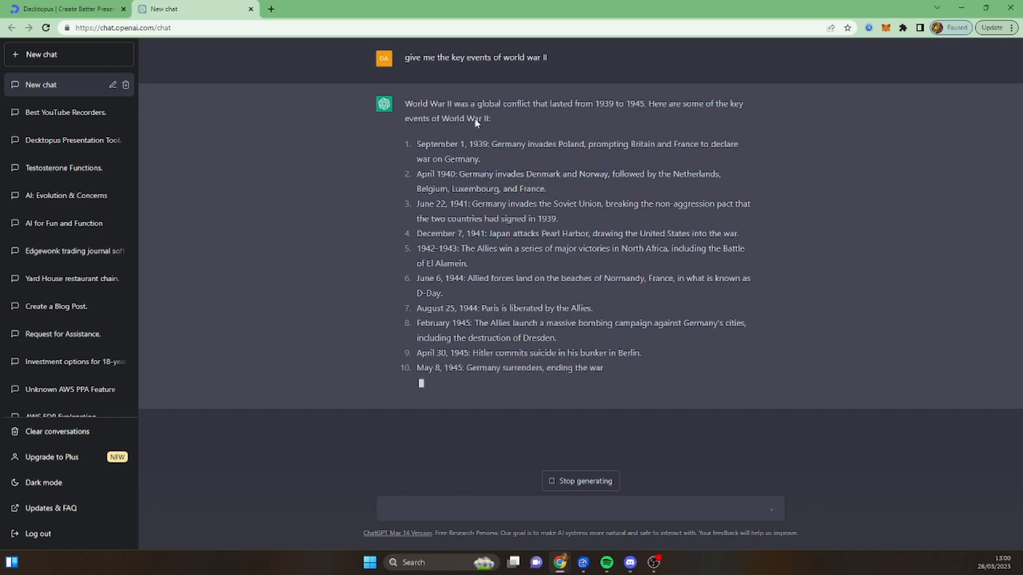
click(110, 16)
click(465, 173)
key(ctrl+a)
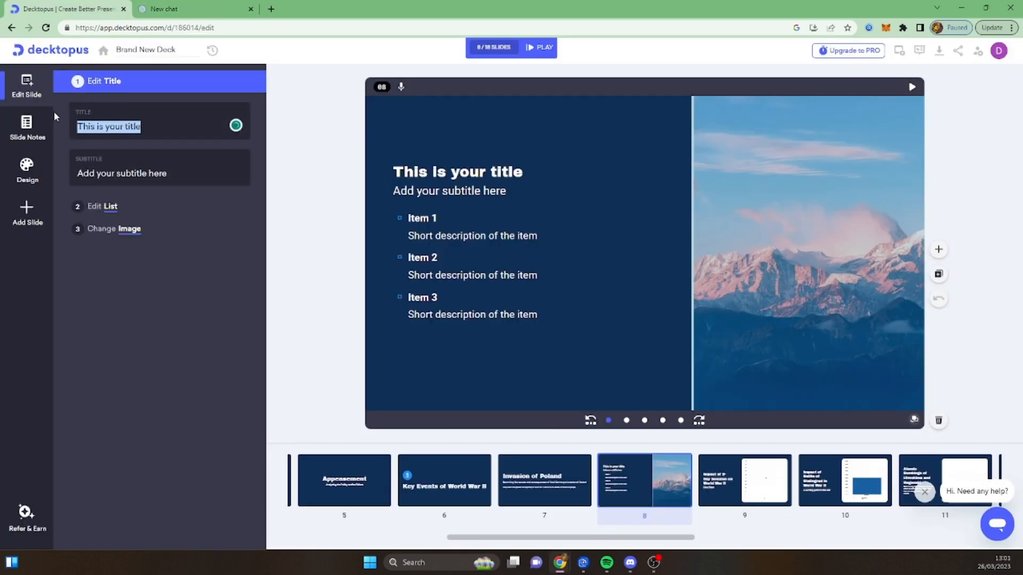
key(ctrl+v)
- Copy the date "April 1940" from the ChatGPT answer and set it as slide 8's subtitle
key(ctrl+Tab)
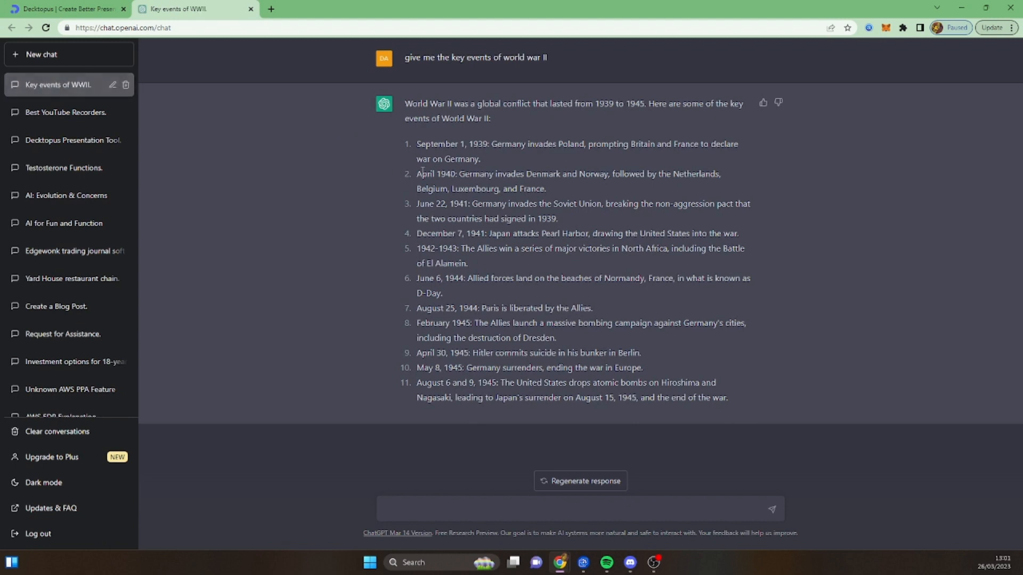
drag(419, 173, 448, 175)
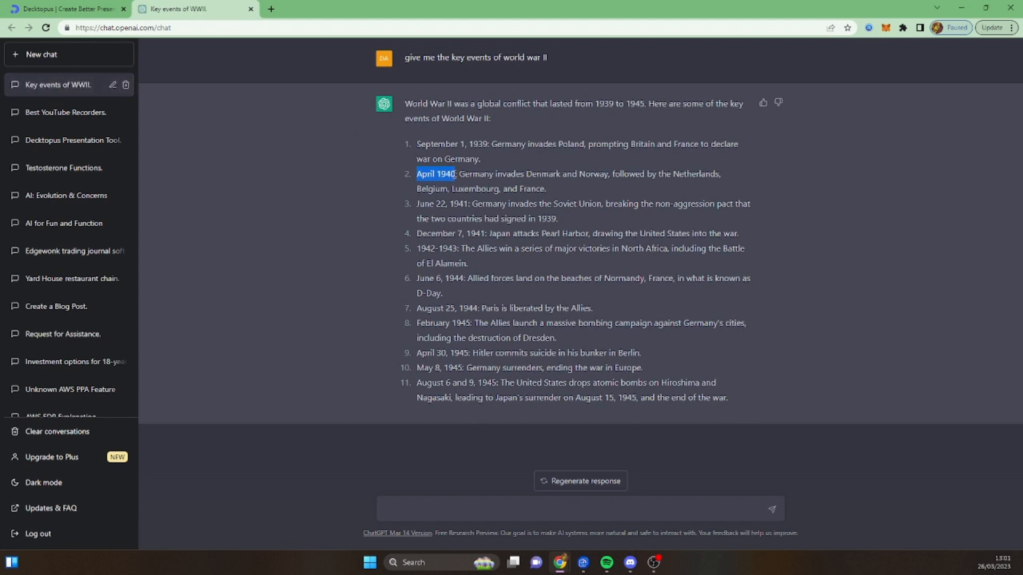
key(ctrl+shift+Tab)
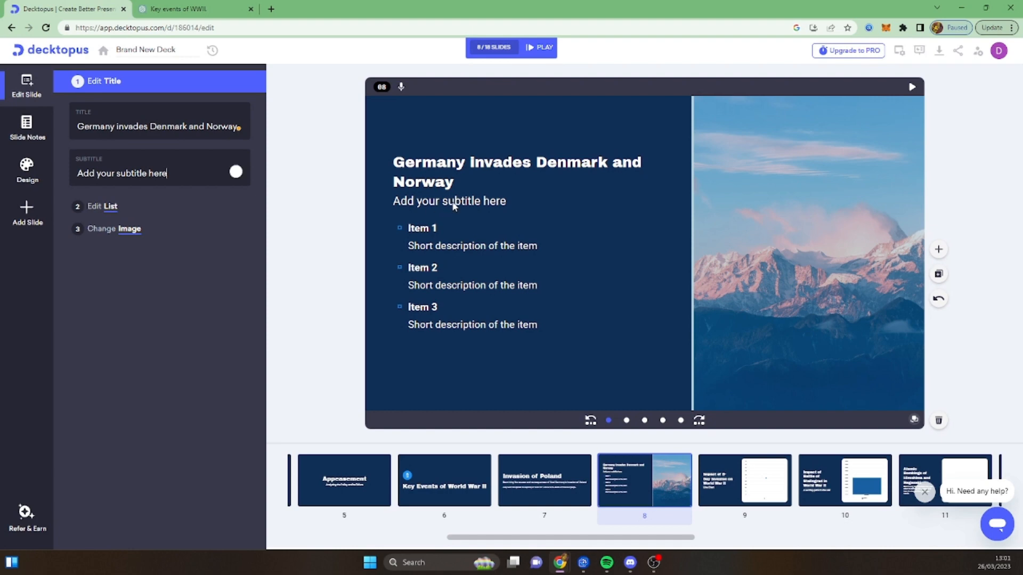
key(ctrl+a)
text(April 1940)
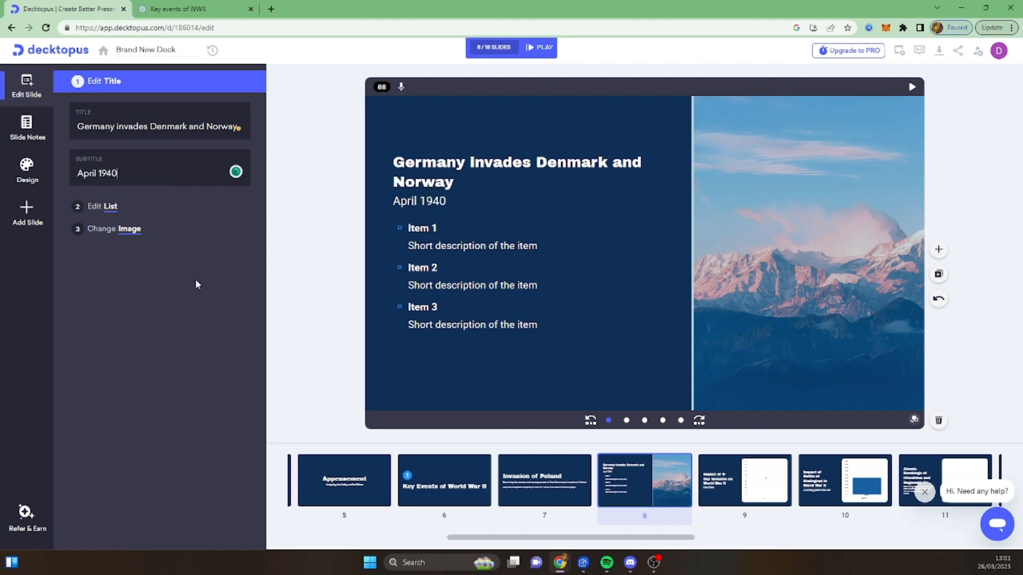
- Ask ChatGPT to "give me more information about Germany invading Denmark and Norway"
click(421, 229)
click(156, 4)
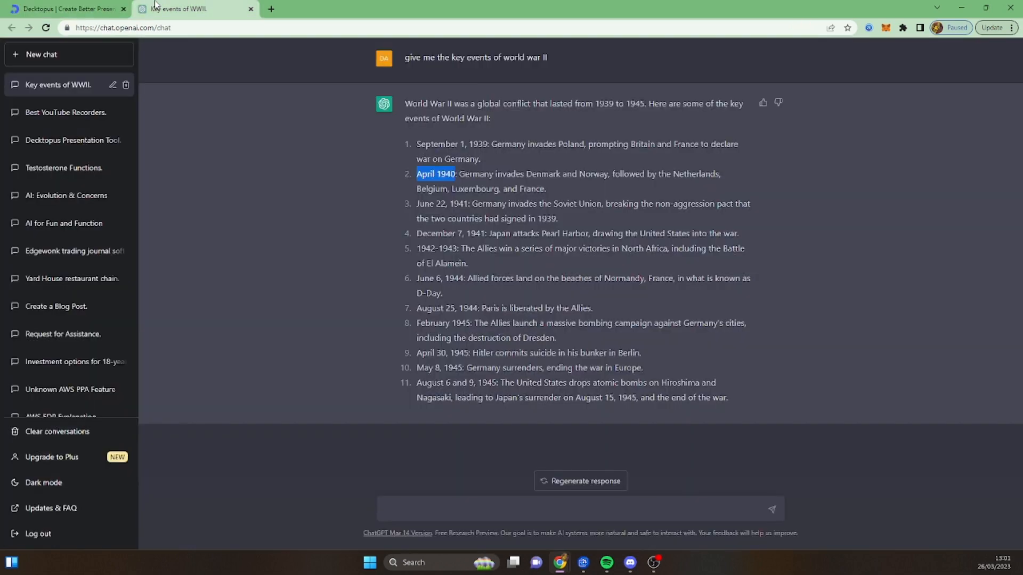
click(513, 507)
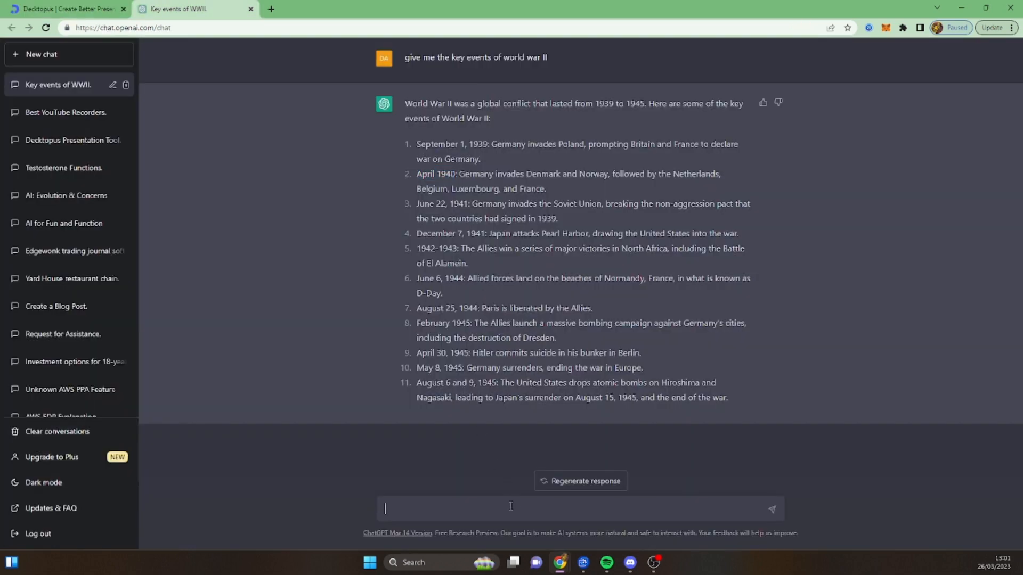
drag(556, 195, 419, 157)
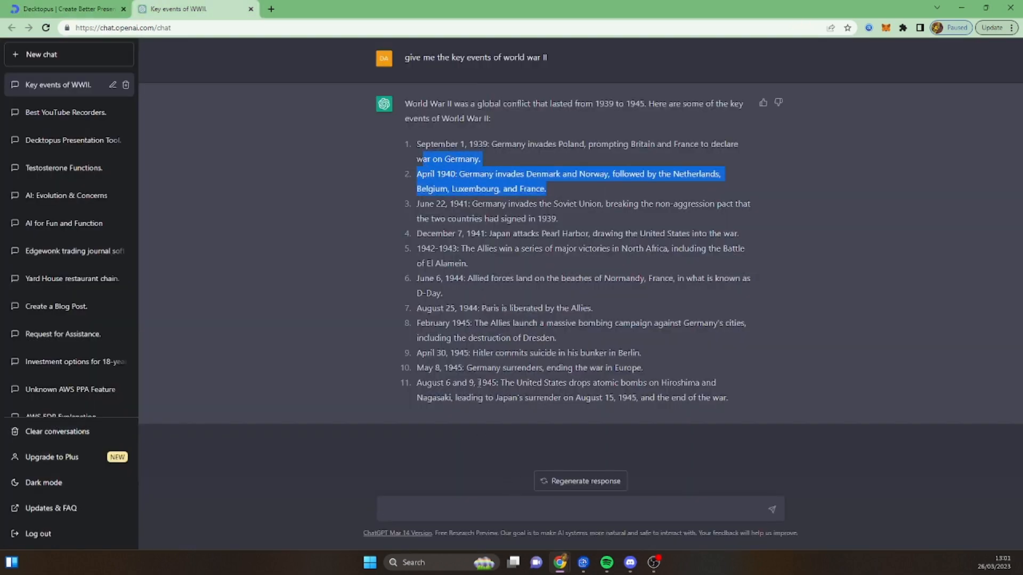
click(472, 505)
text(give m)
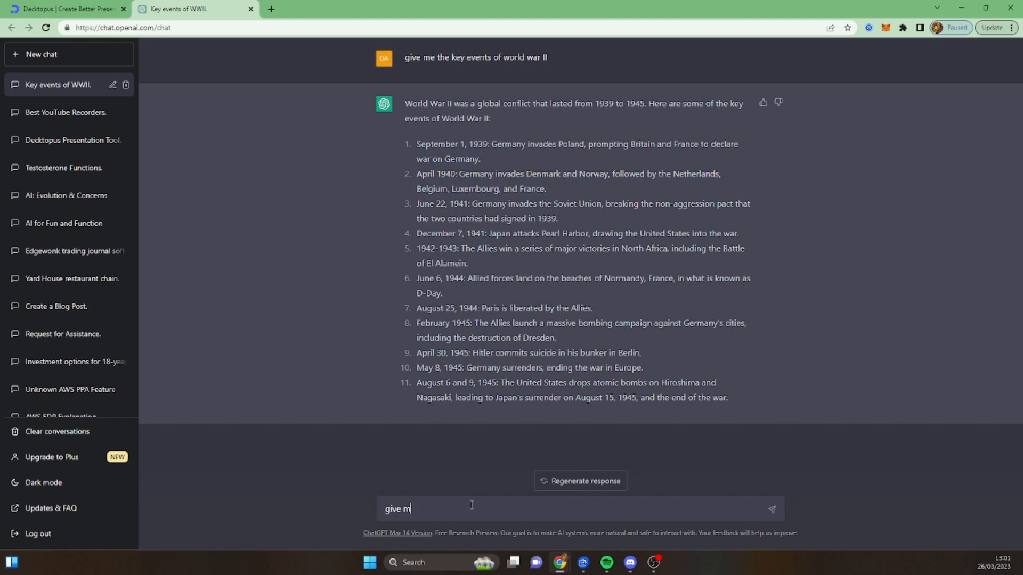
text(e more information about Germany inv)
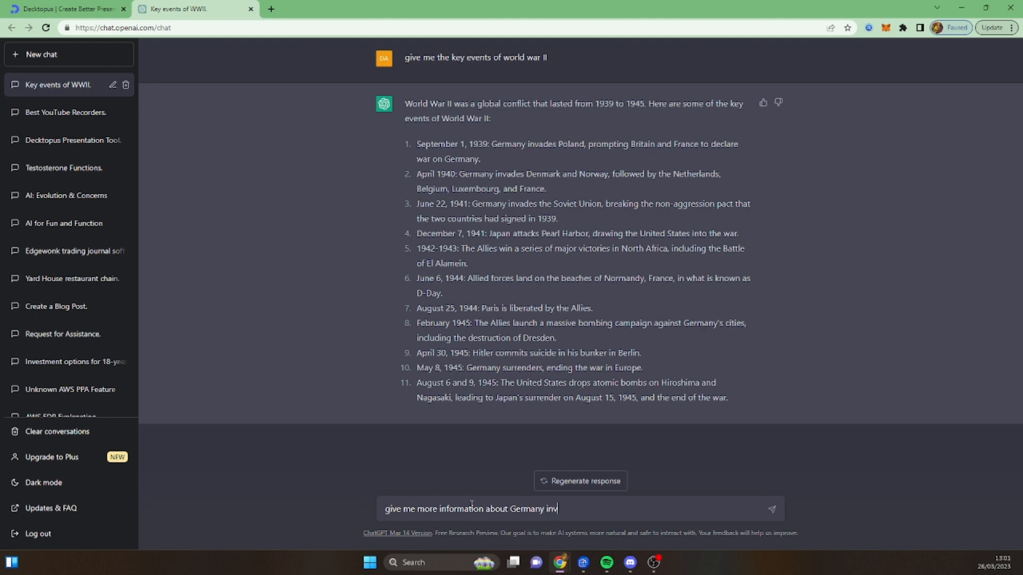
text(ading Denmark and Norway)
key(Return)
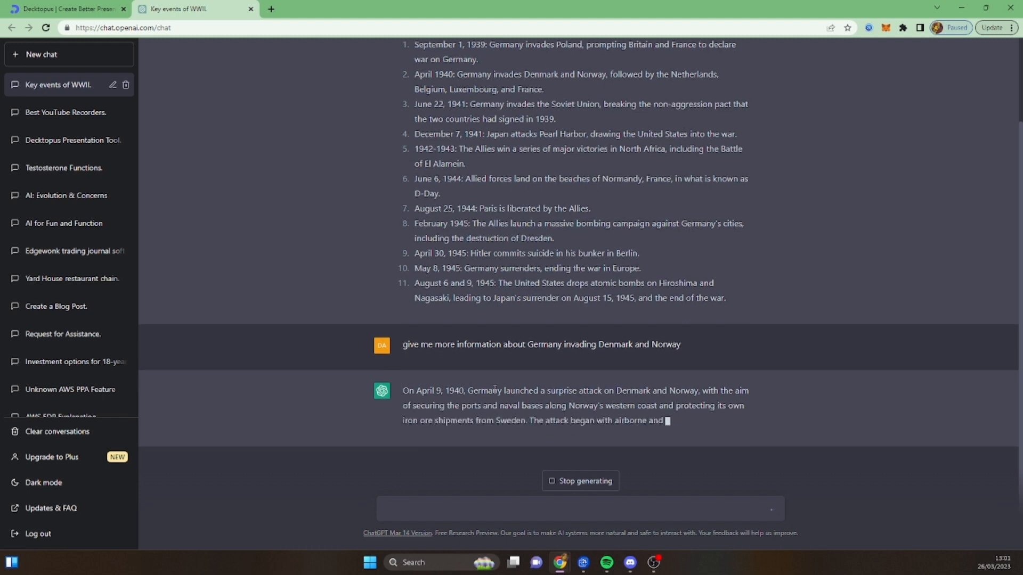
- Replace the first bullet's description with ChatGPT's text from "Germany launched a surprise attack" through "Norway's western coast"
drag(404, 391, 493, 377)
click(469, 376)
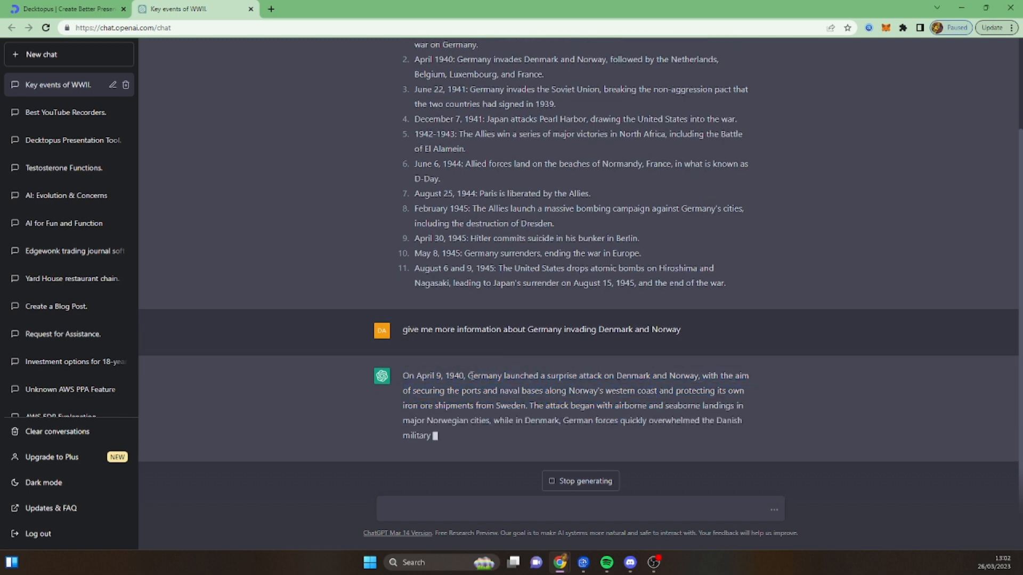
drag(468, 337, 656, 346)
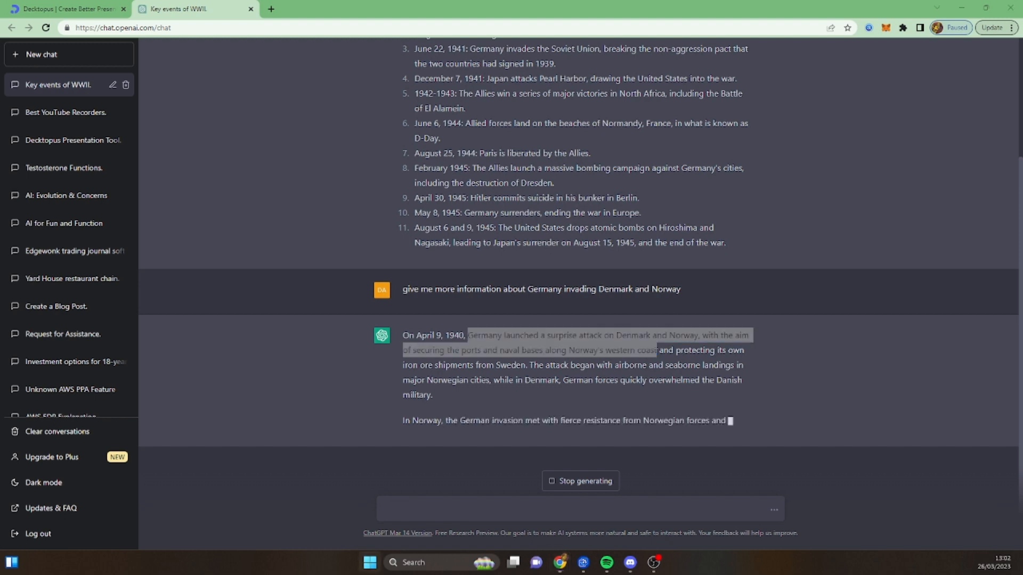
click(657, 334)
drag(658, 334, 470, 317)
key(ctrl+c)
click(470, 318)
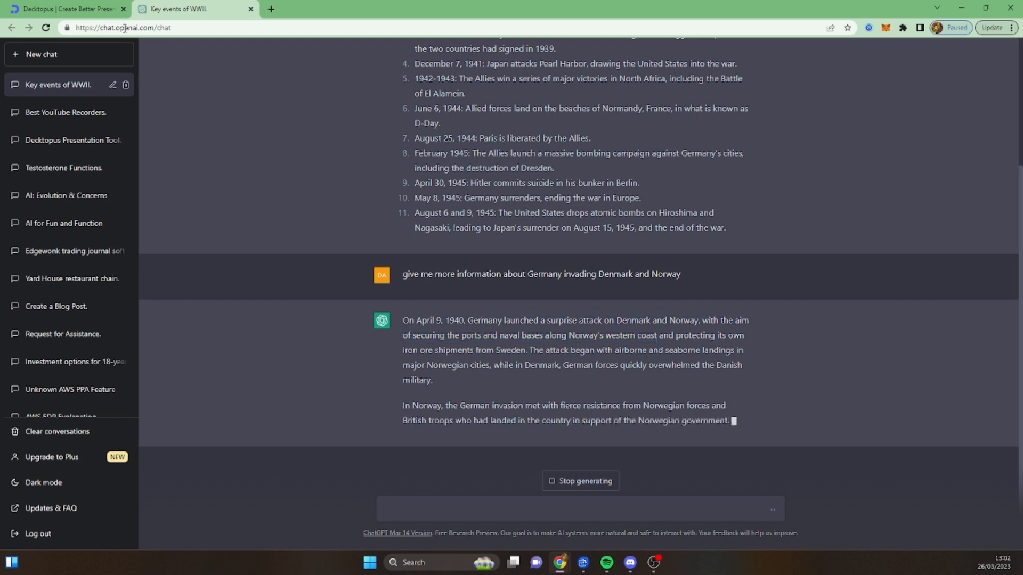
click(97, 5)
click(456, 244)
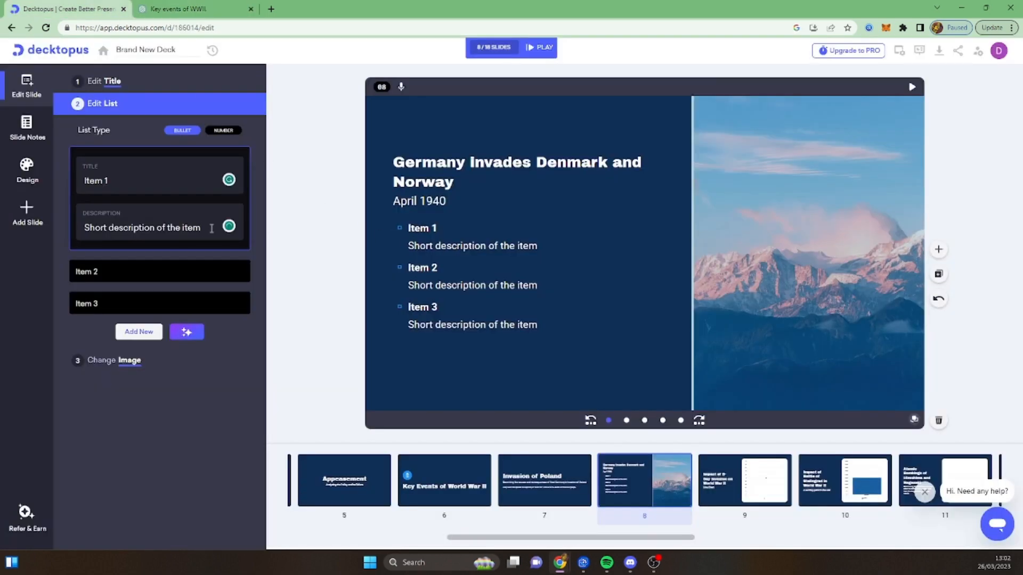
drag(212, 229, 72, 222)
key(ctrl+v)
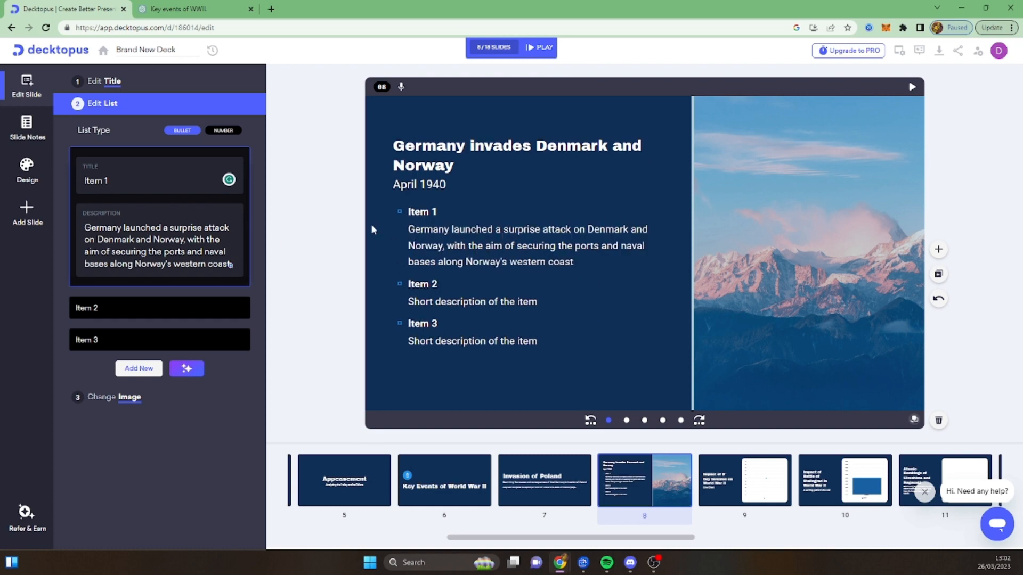
- Set the first bullet's title to "Suprise Attack"
triple_click(133, 178)
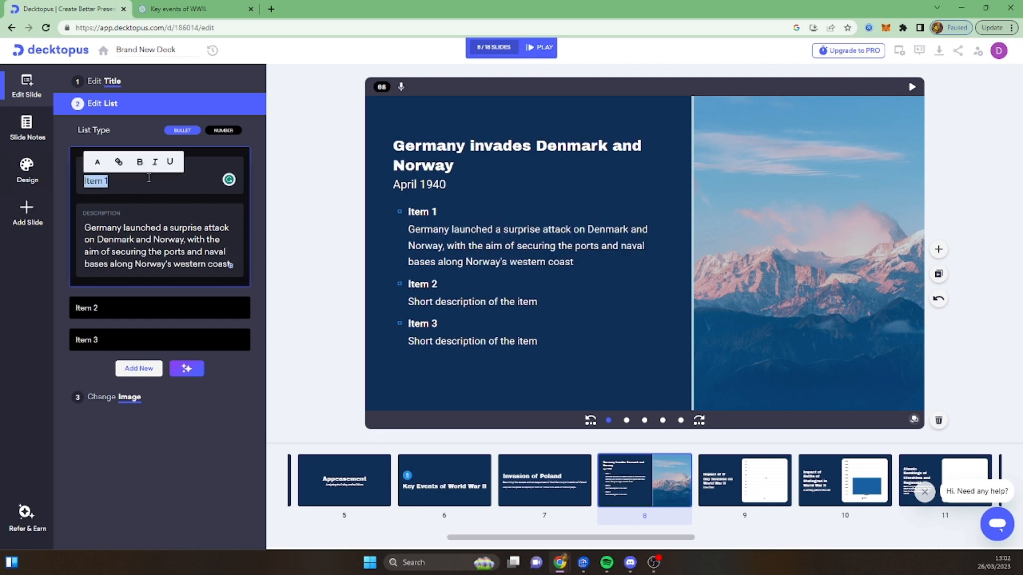
text(Suprise Attack)
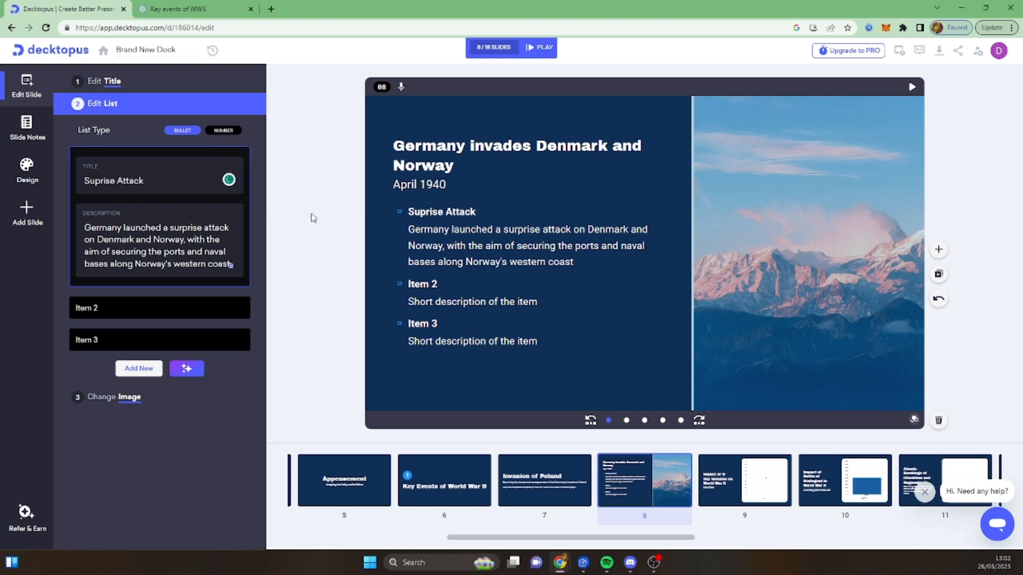
- Stop ChatGPT's answer and copy its last paragraph from "The invasion of Denmark and Norway" through "(living space)"
click(234, 9)
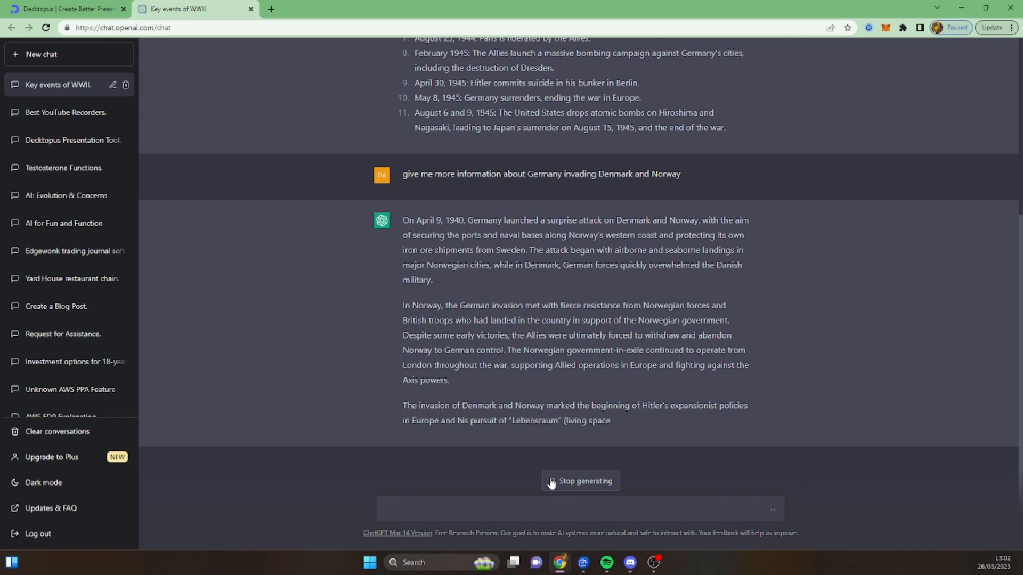
click(552, 482)
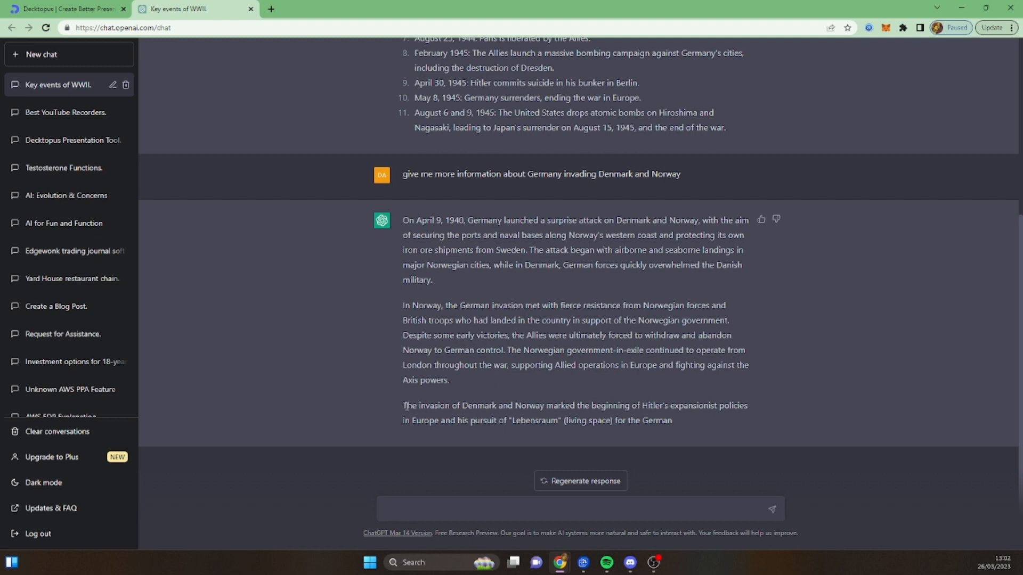
drag(402, 404, 614, 430)
key(ctrl+c)
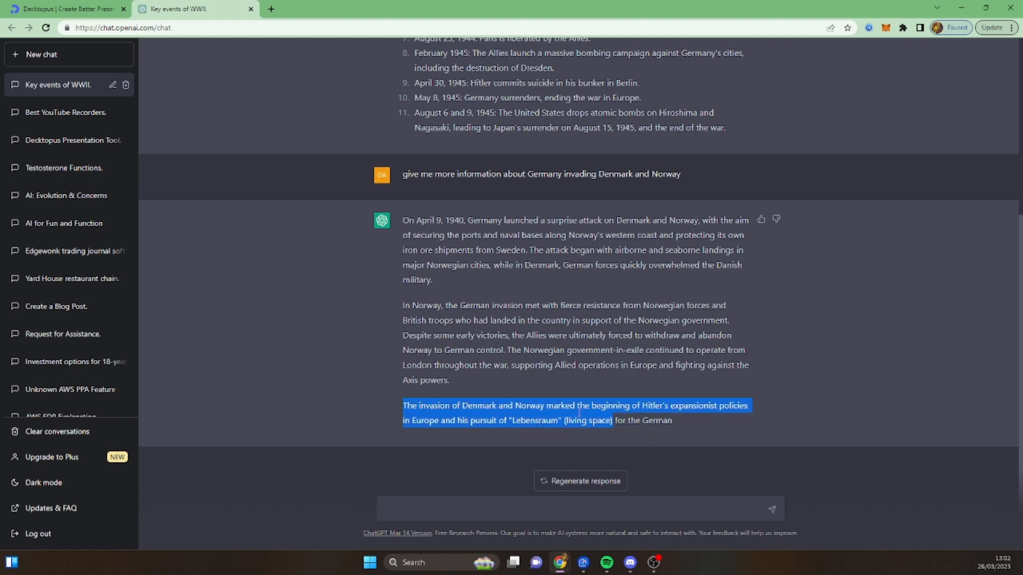
- Replace the second bullet's description with the copied Lebensraum text and title the bullet "Result"
click(69, 8)
click(171, 304)
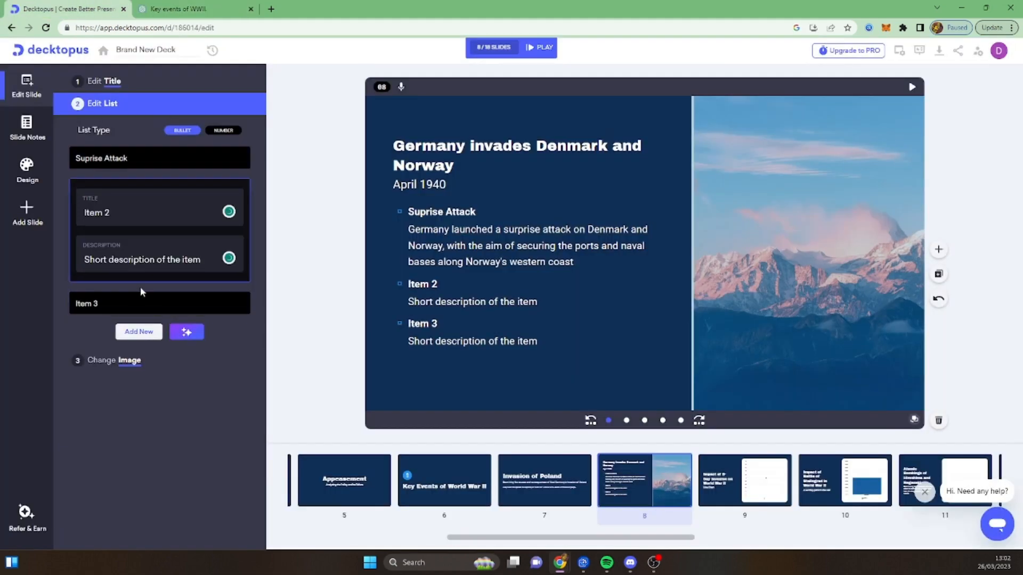
click(142, 302)
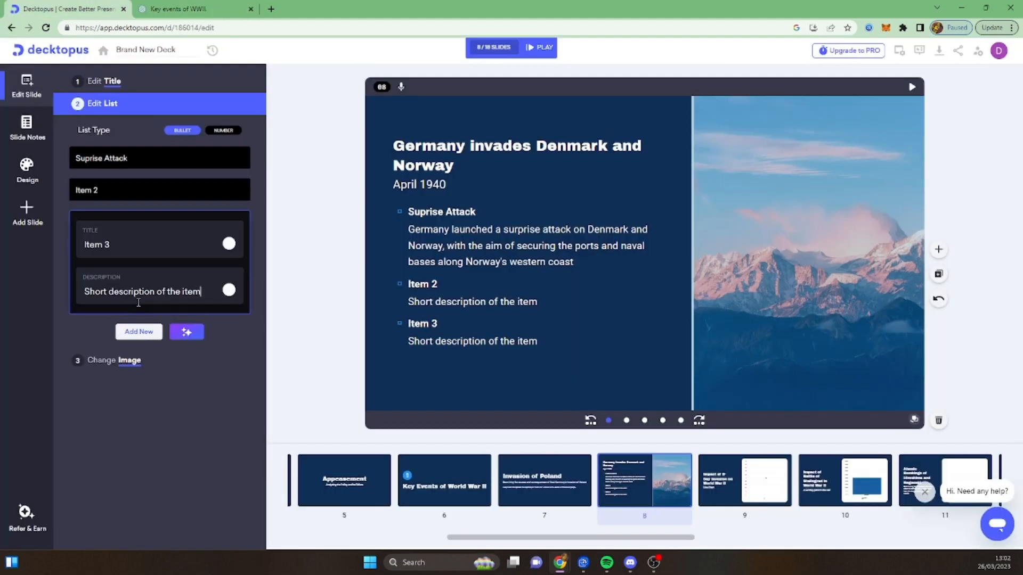
click(118, 190)
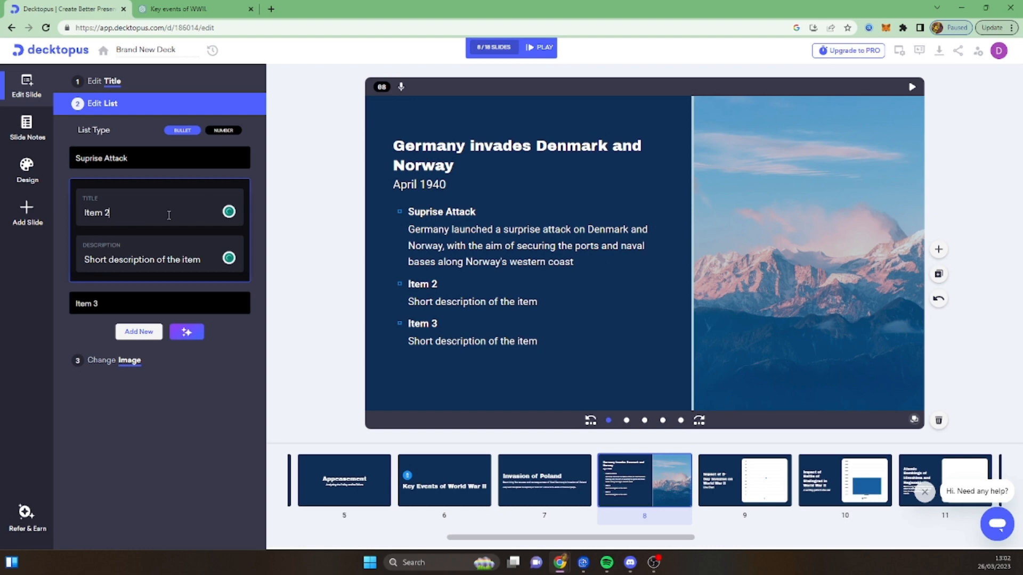
drag(146, 213, 57, 217)
drag(204, 260, 54, 210)
key(ctrl+v)
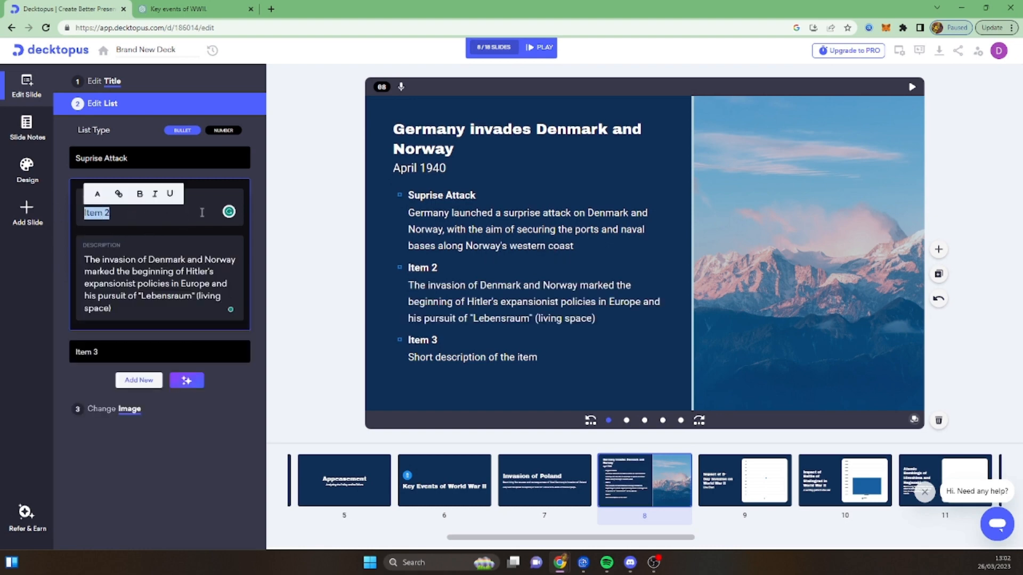
text(Result)
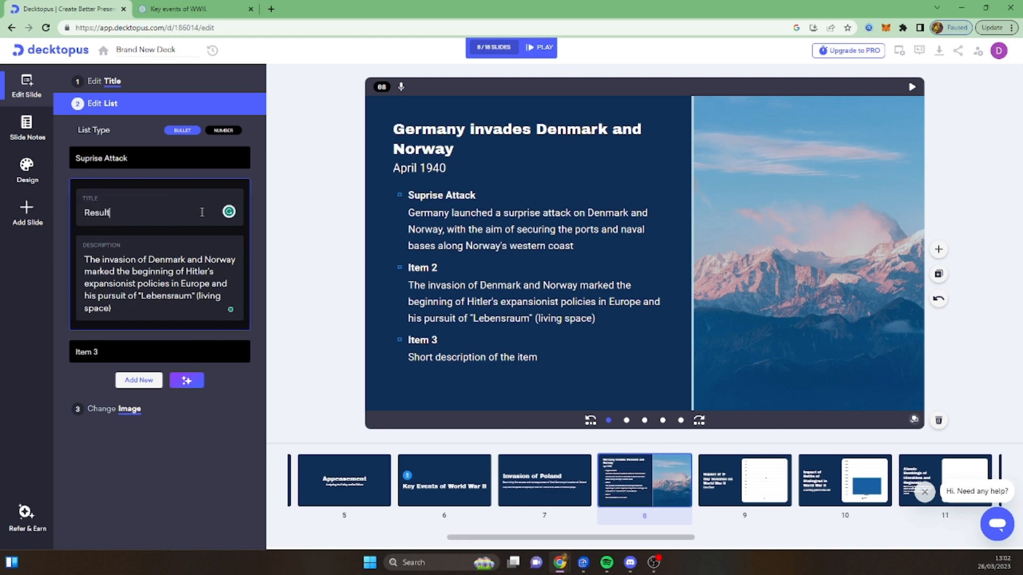
- Delete the third placeholder item from slide 8's bullet list
click(173, 347)
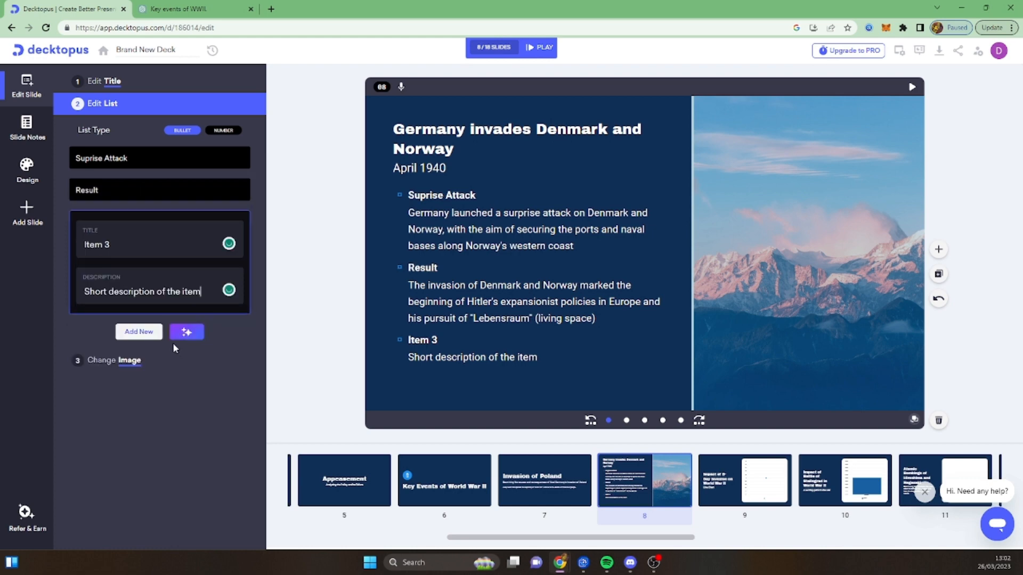
click(137, 191)
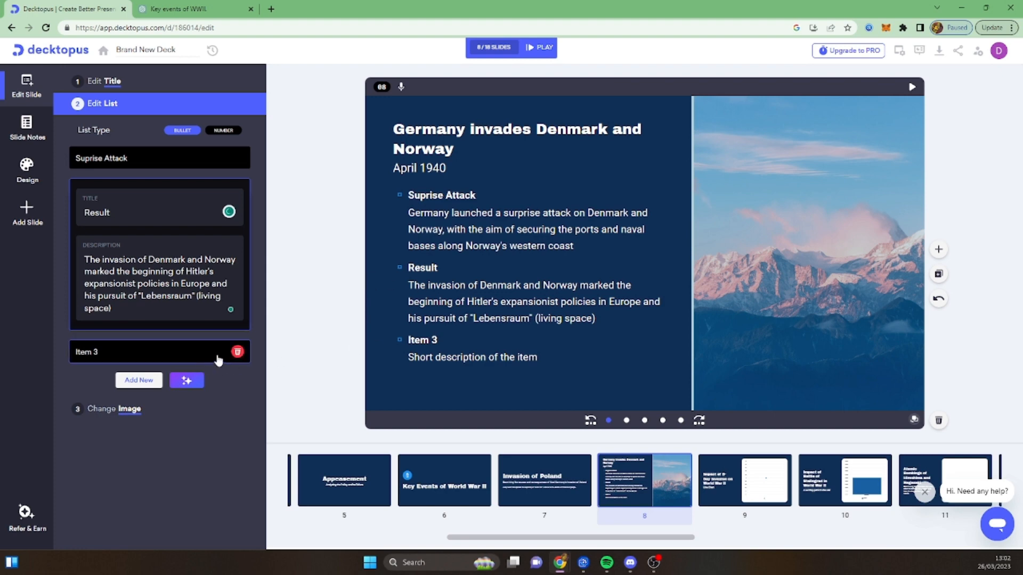
click(259, 349)
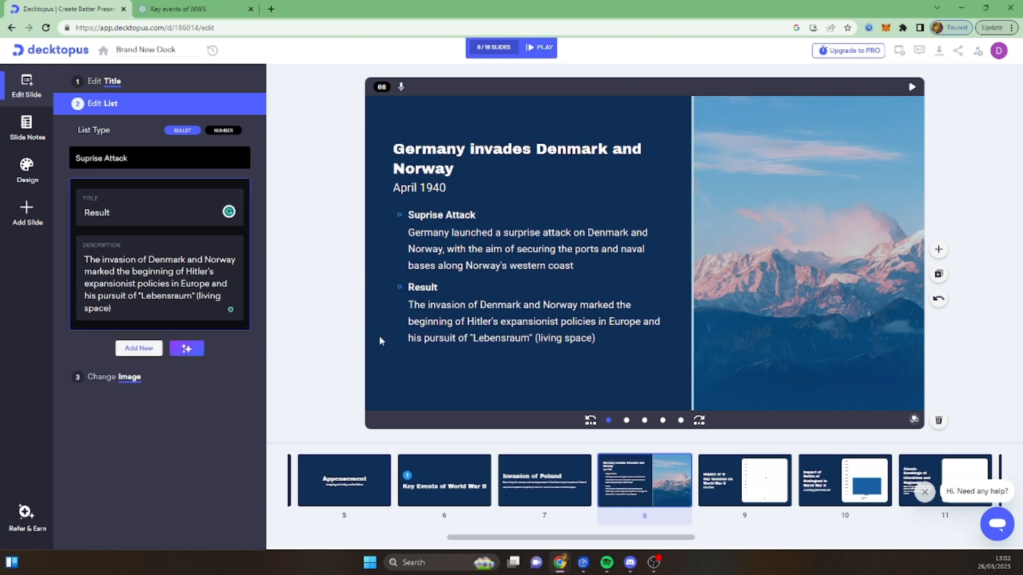
- Search the royalty-free image library for "germany invade denmark" to replace slide 8's mountain picture
click(735, 330)
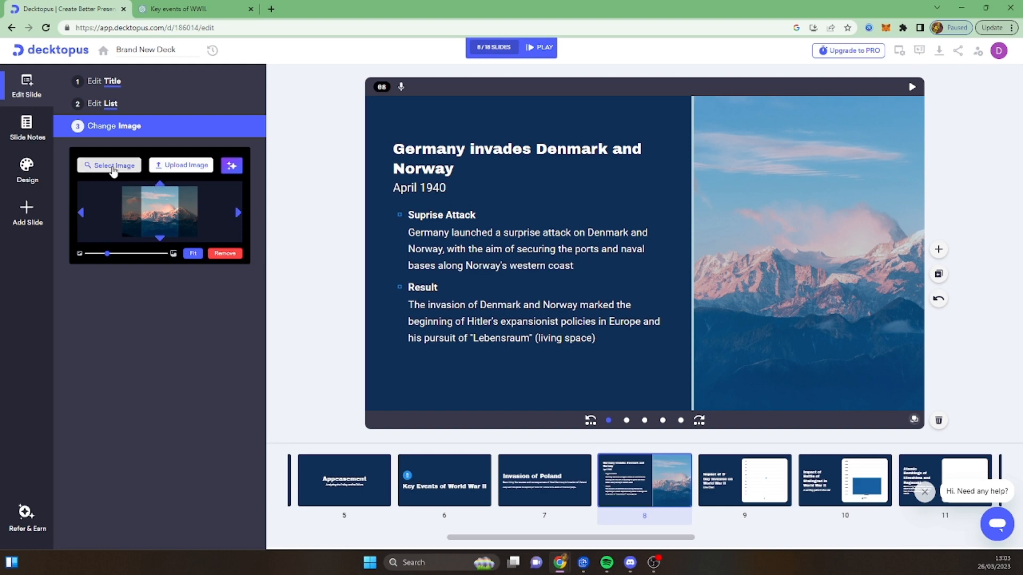
click(112, 166)
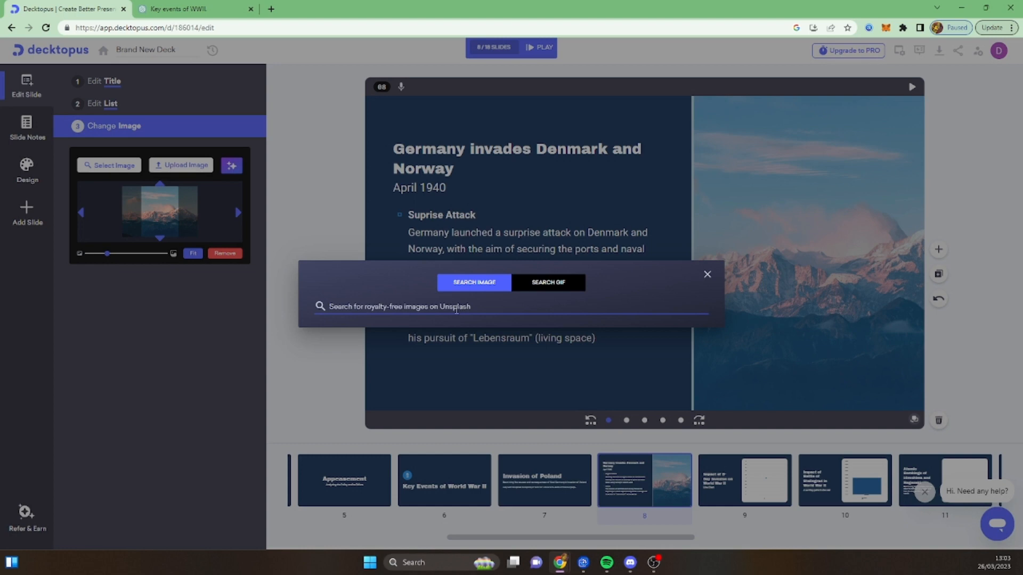
text(germany)
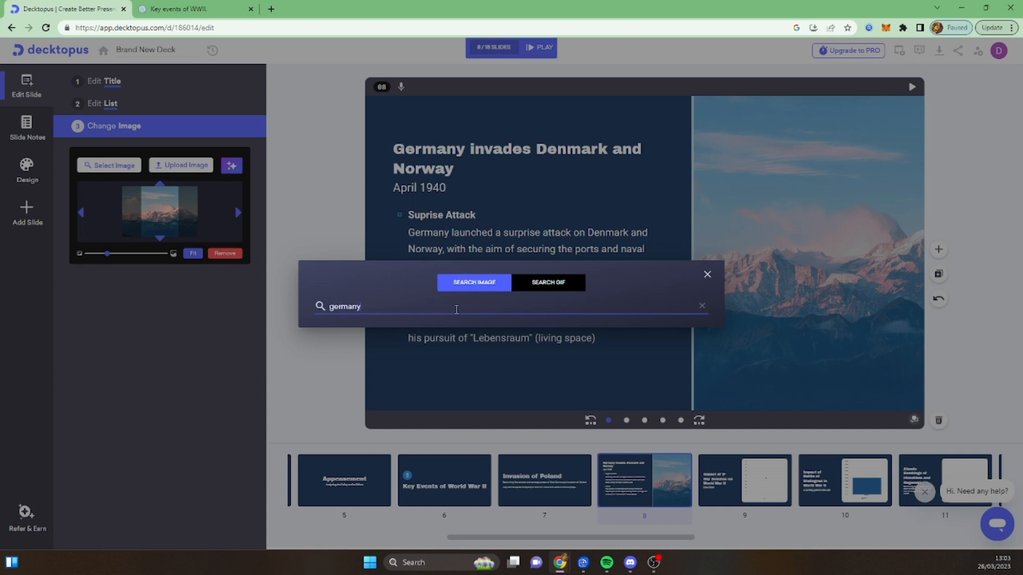
text( invade)
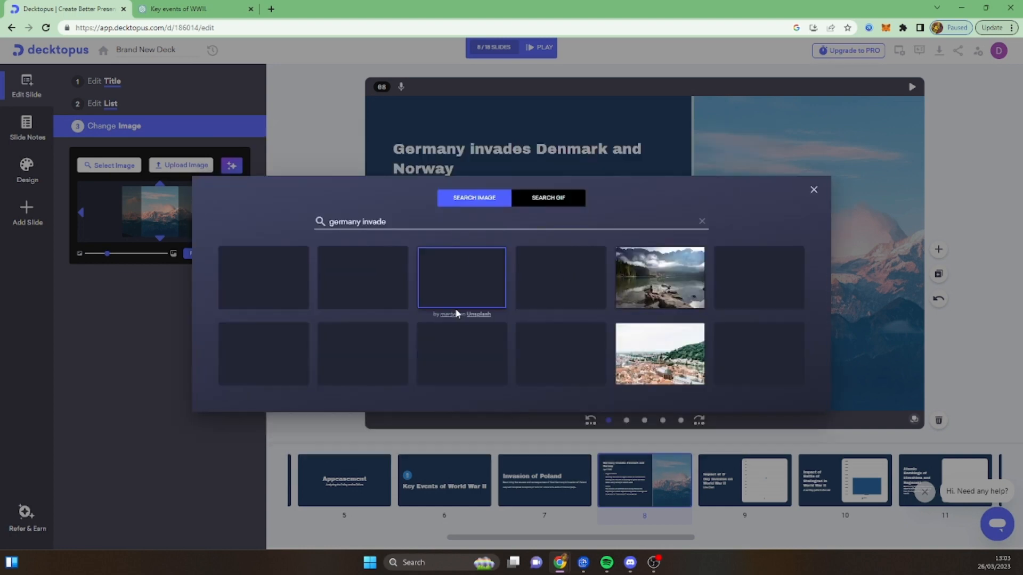
triple_click(393, 221)
click(393, 221)
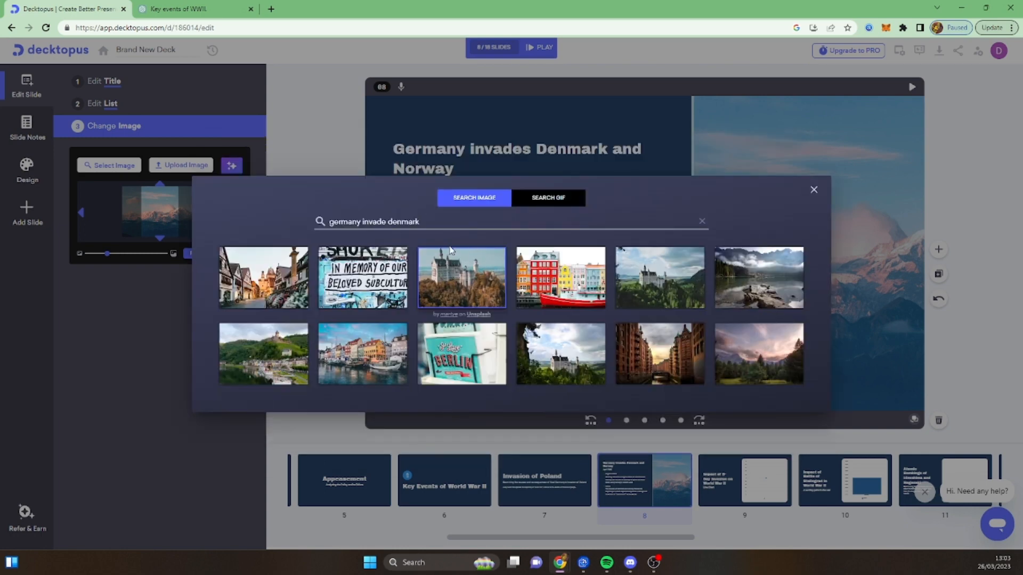
- Search the image library for "germany world war II" and close the search without choosing a picture
triple_click(434, 221)
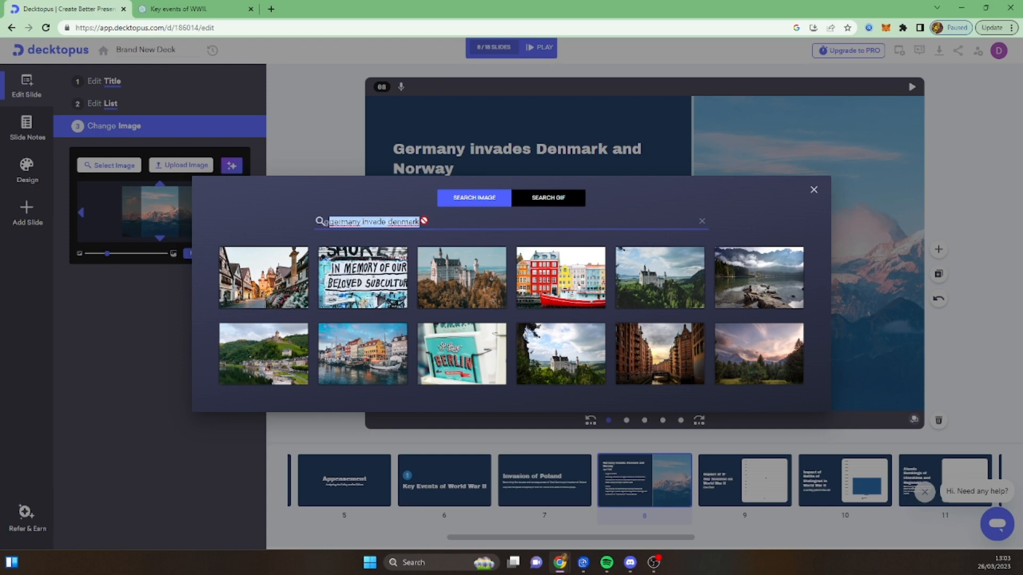
text(germany wo)
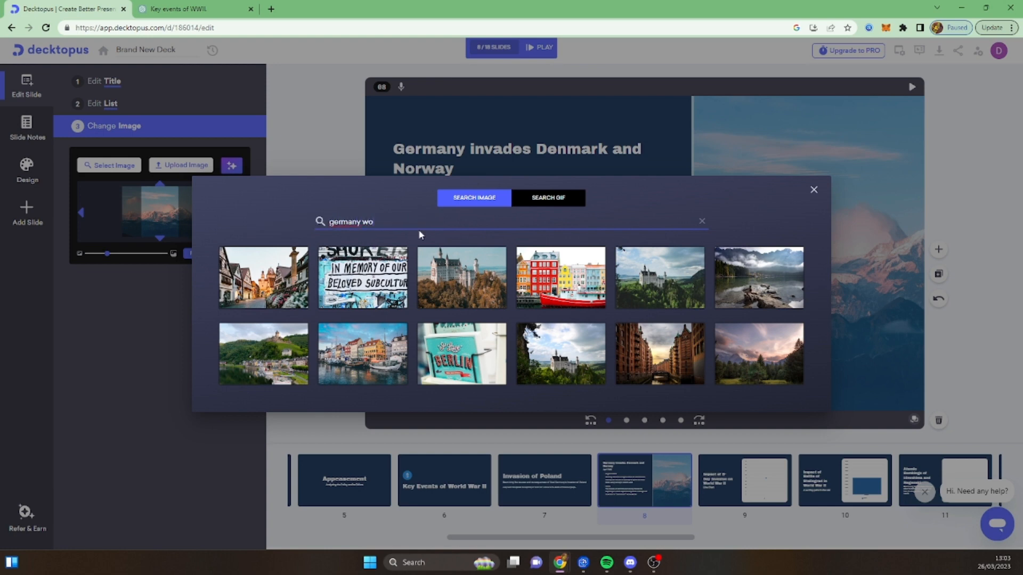
text(rld war II)
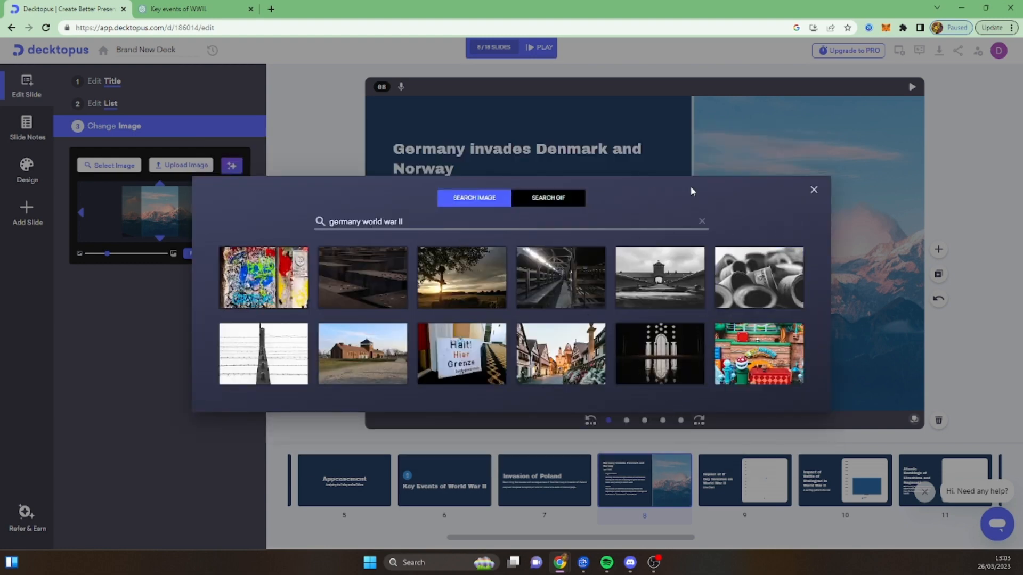
click(813, 190)
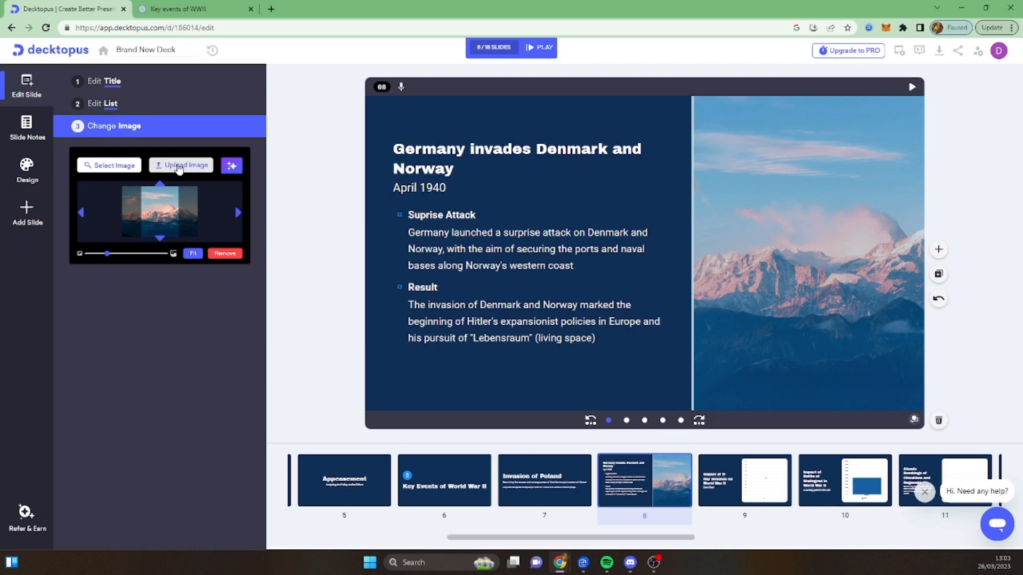
click(271, 9)
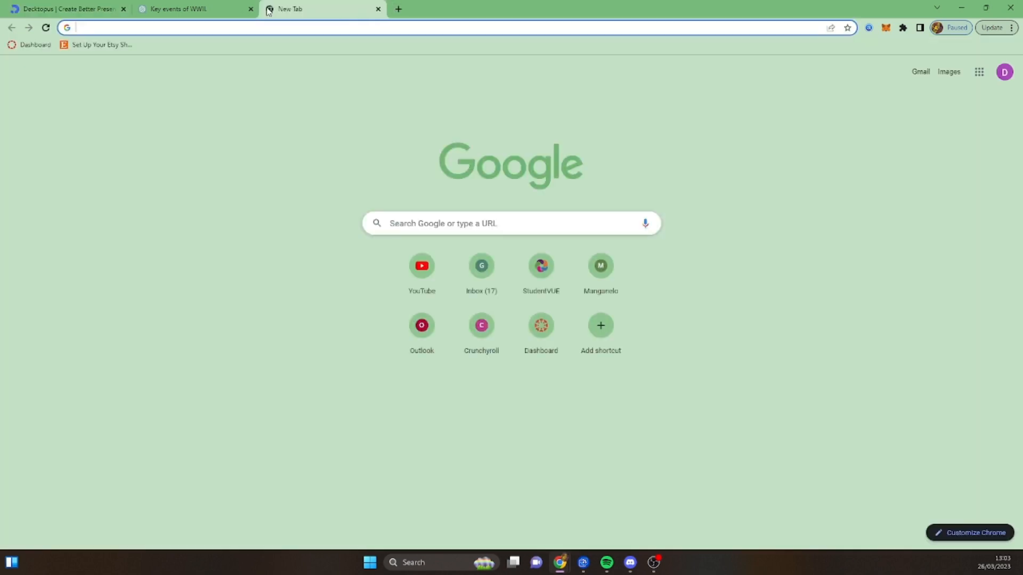
key(ctrl+w)
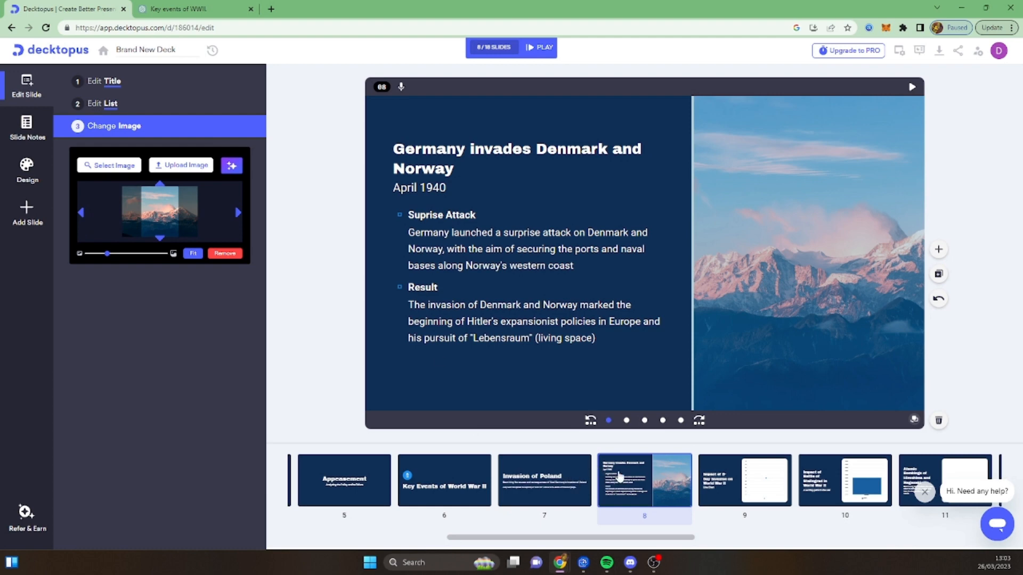
- Open the chart data of the D-Day invasion line chart on slide 9, look through its rows and close it
drag(636, 538, 665, 540)
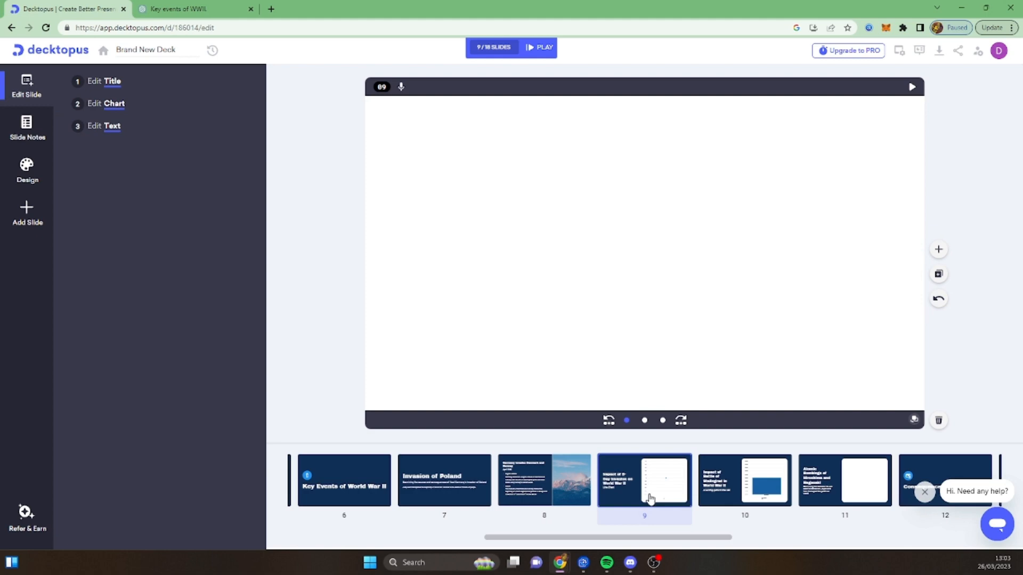
click(646, 493)
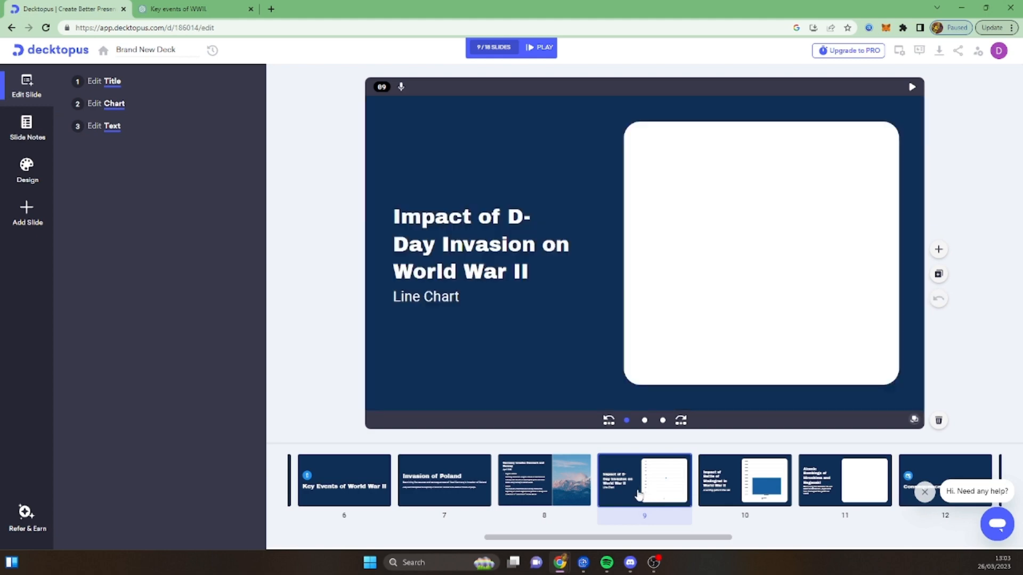
click(737, 292)
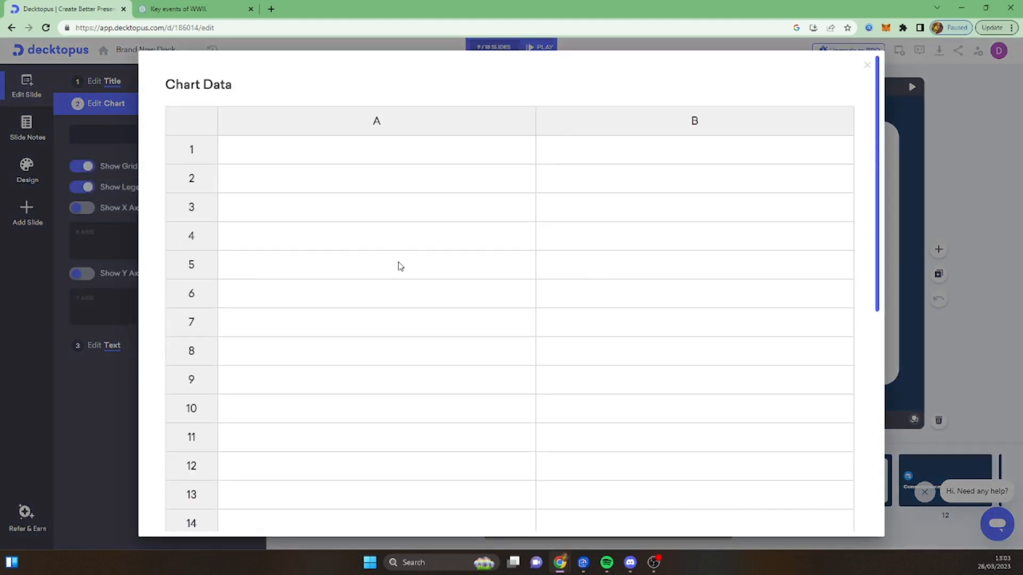
scroll(269, 342, down, 8)
click(101, 424)
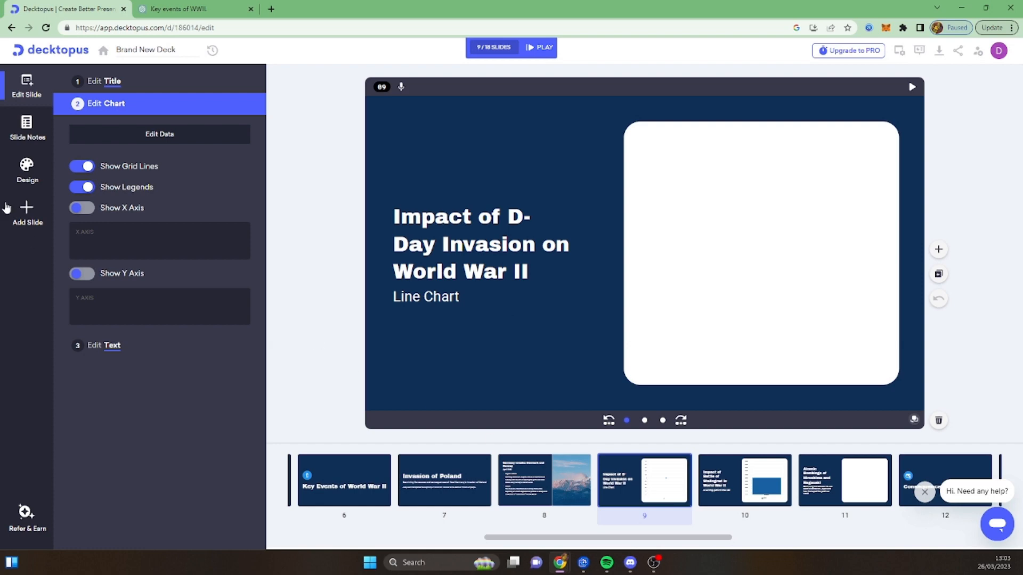
- Enter the placeholder text "dfgdfg" in cell A1 and "hgjk" in cell B1 of the D-Day line chart's data
click(190, 137)
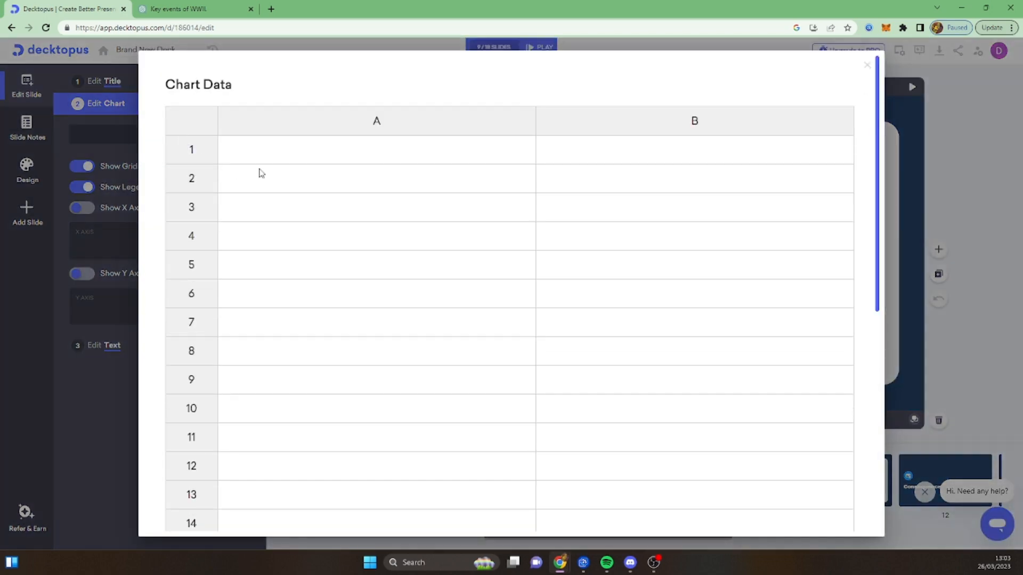
click(303, 160)
click(303, 156)
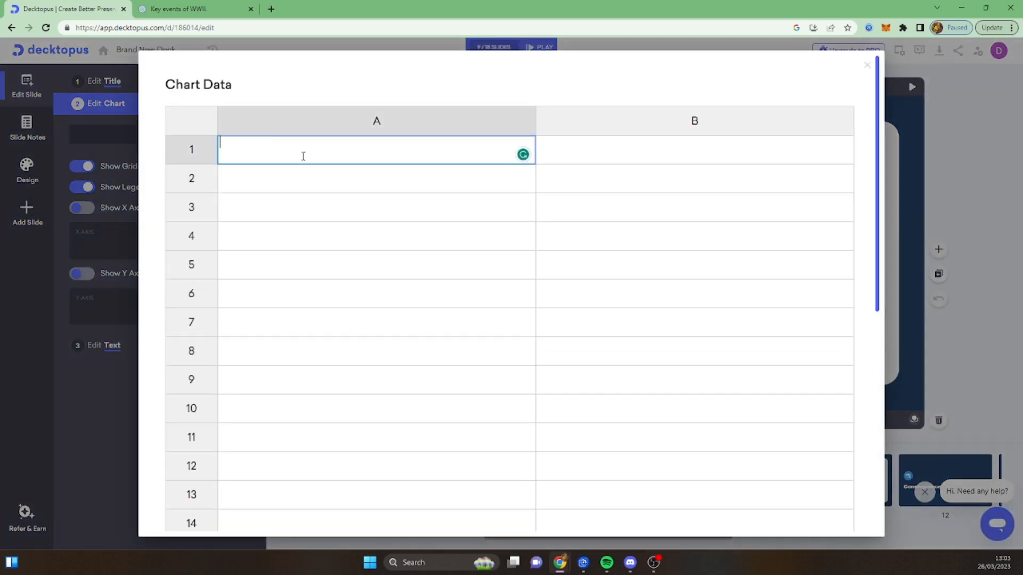
text(dfgdfg)
key(Return)
click(706, 152)
text(hgjk)
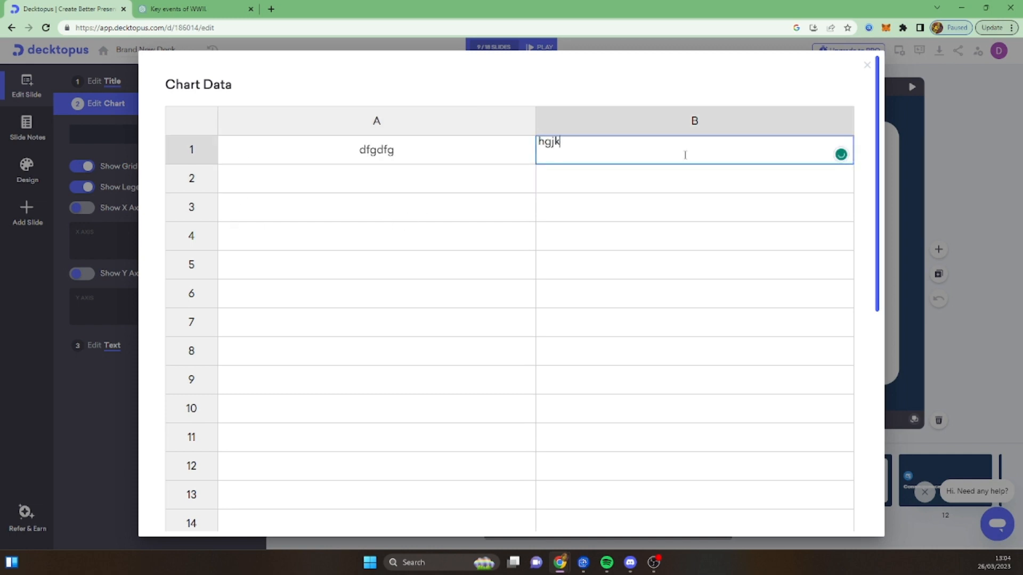
key(Return)
click(866, 65)
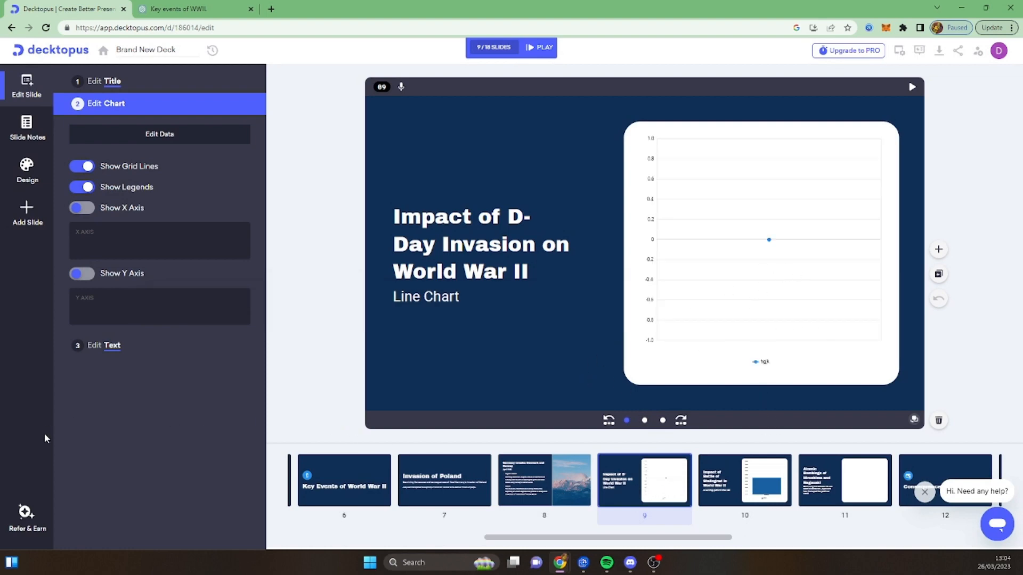
- Review the earlier slides from slide 8 back to the title slide, including slide 2's notes, and view the Rise of Nazi Party slide
click(507, 475)
click(572, 479)
click(464, 473)
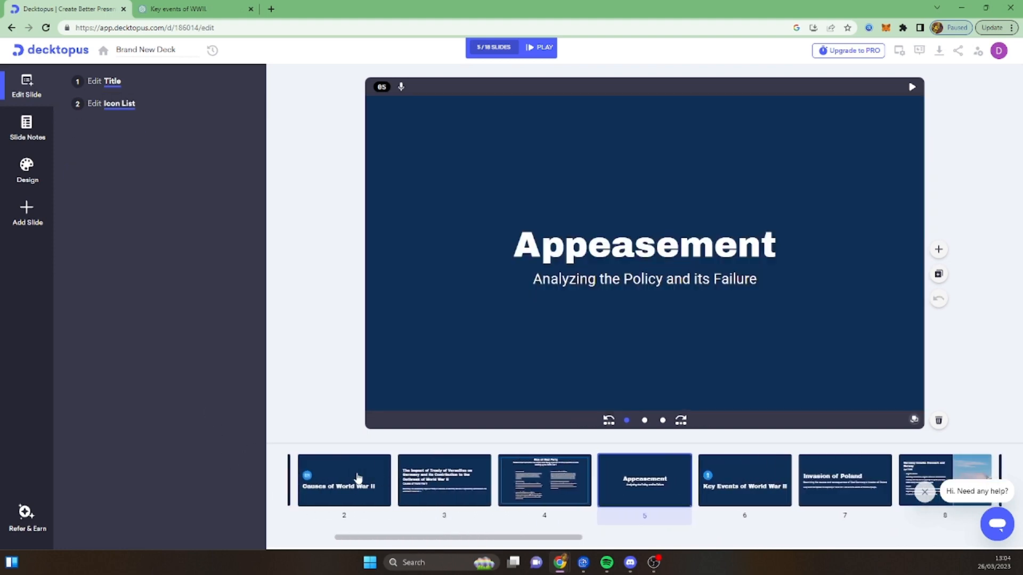
click(358, 481)
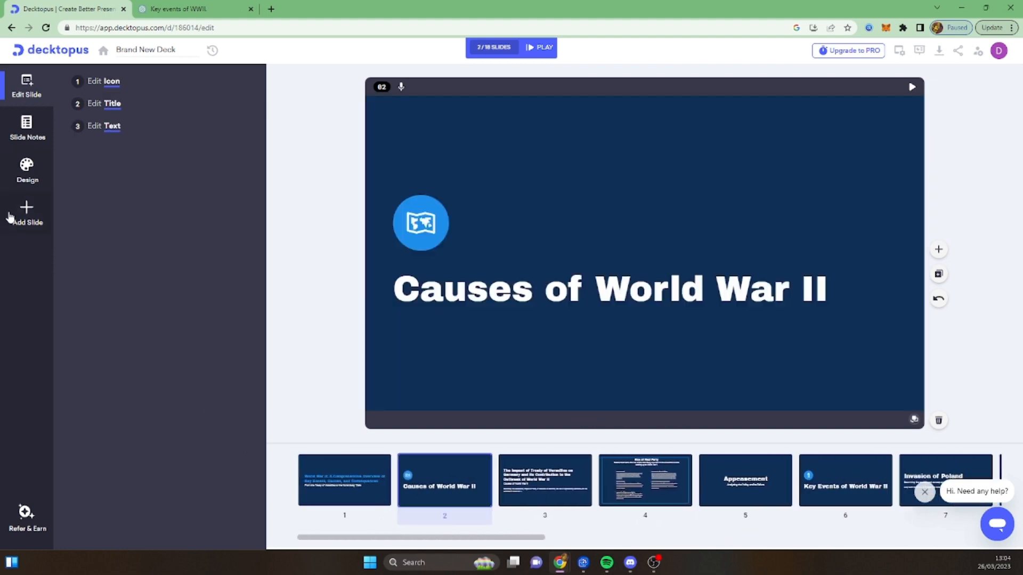
click(31, 179)
click(27, 136)
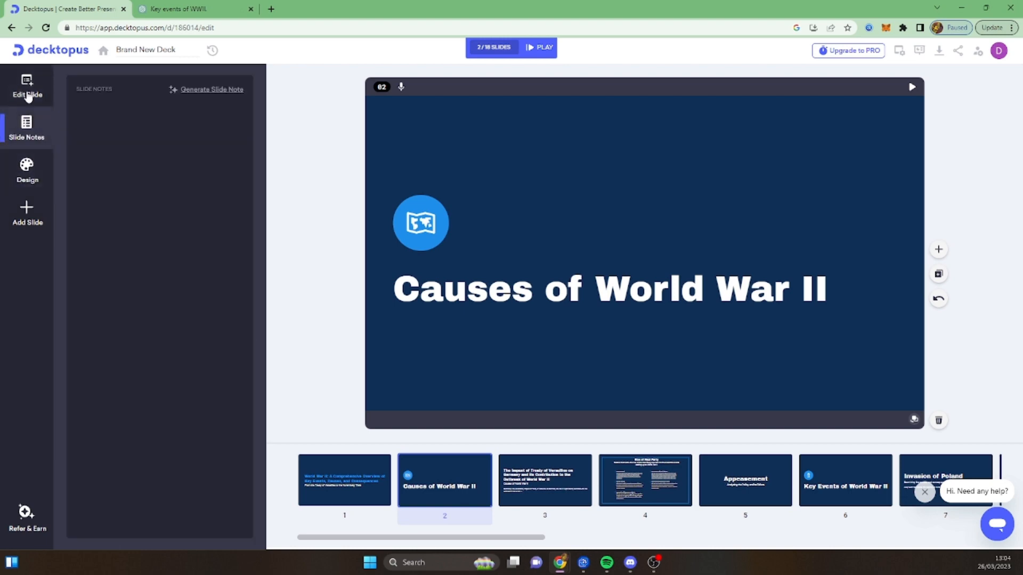
click(26, 85)
click(343, 494)
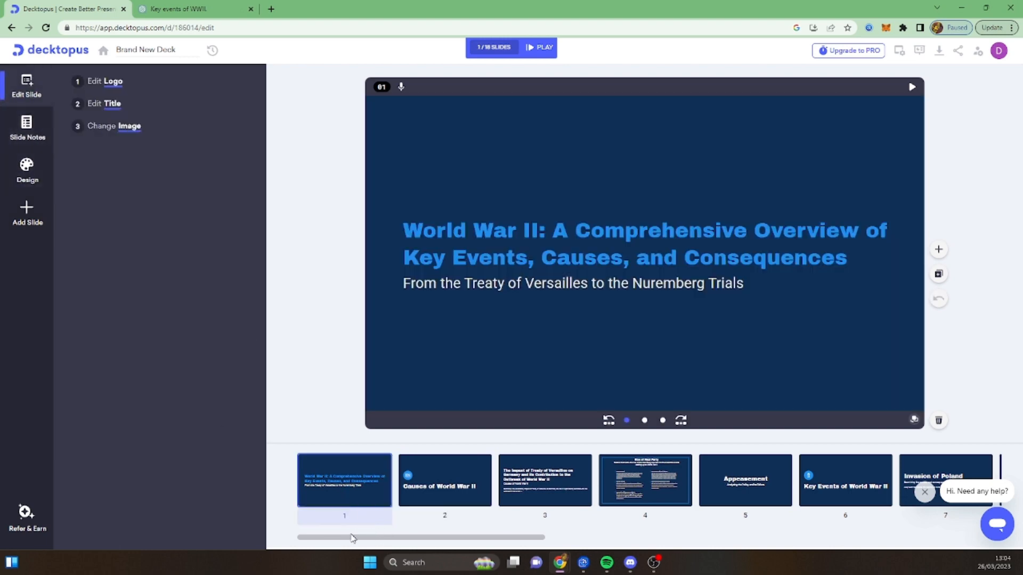
drag(398, 537, 463, 541)
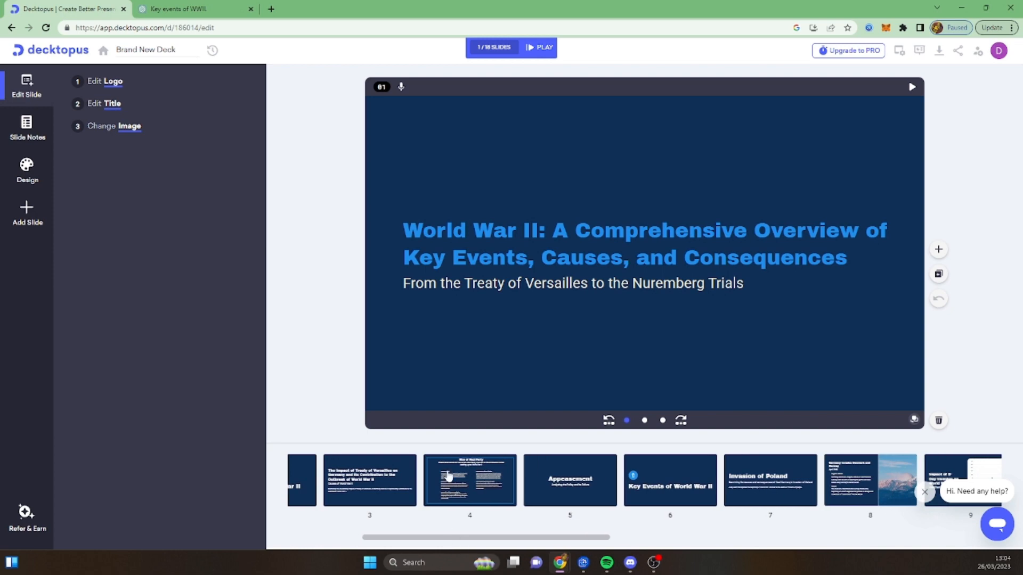
click(445, 475)
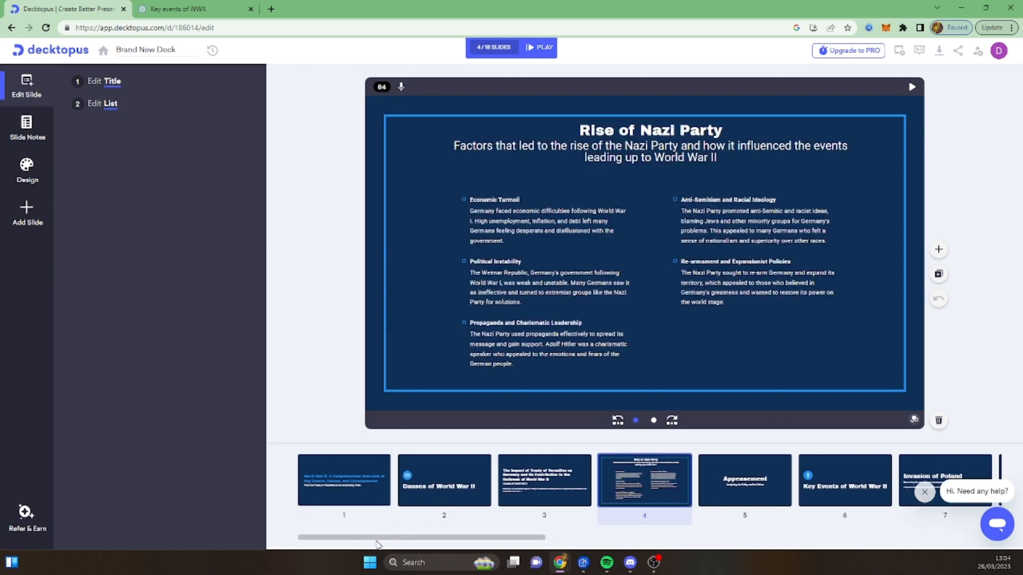